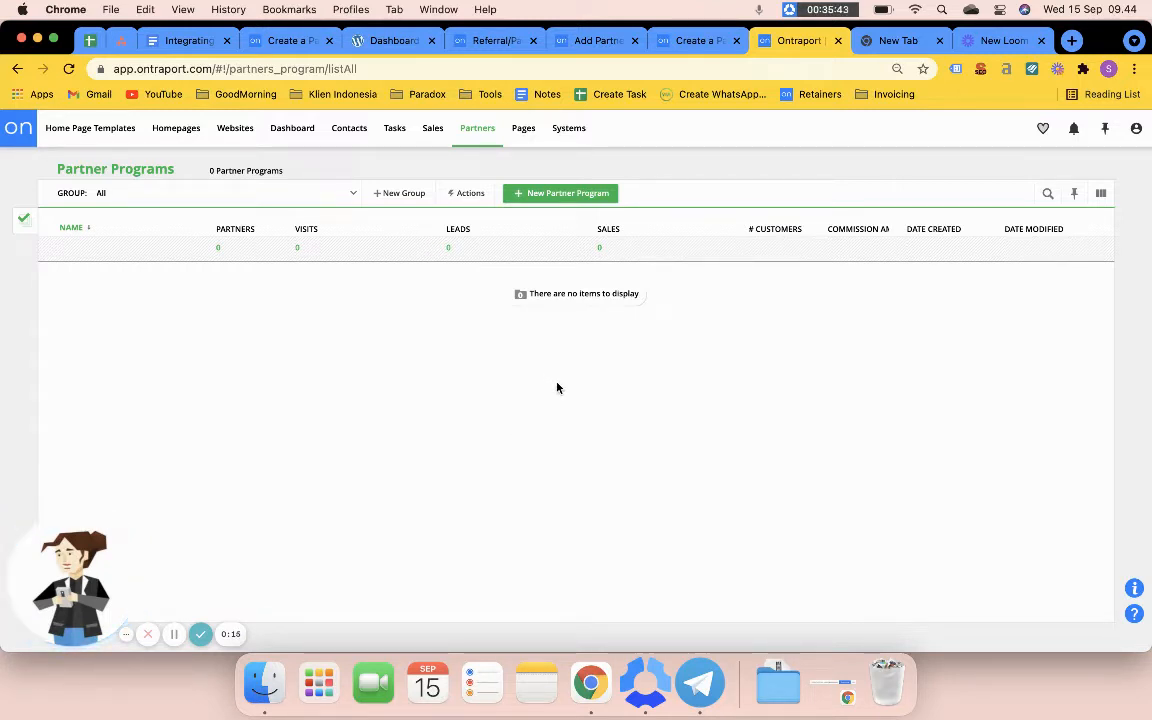
Create a new partner program named "Antarctic Plumbers" with the 1 Tier program type
mouse_move(477, 135)
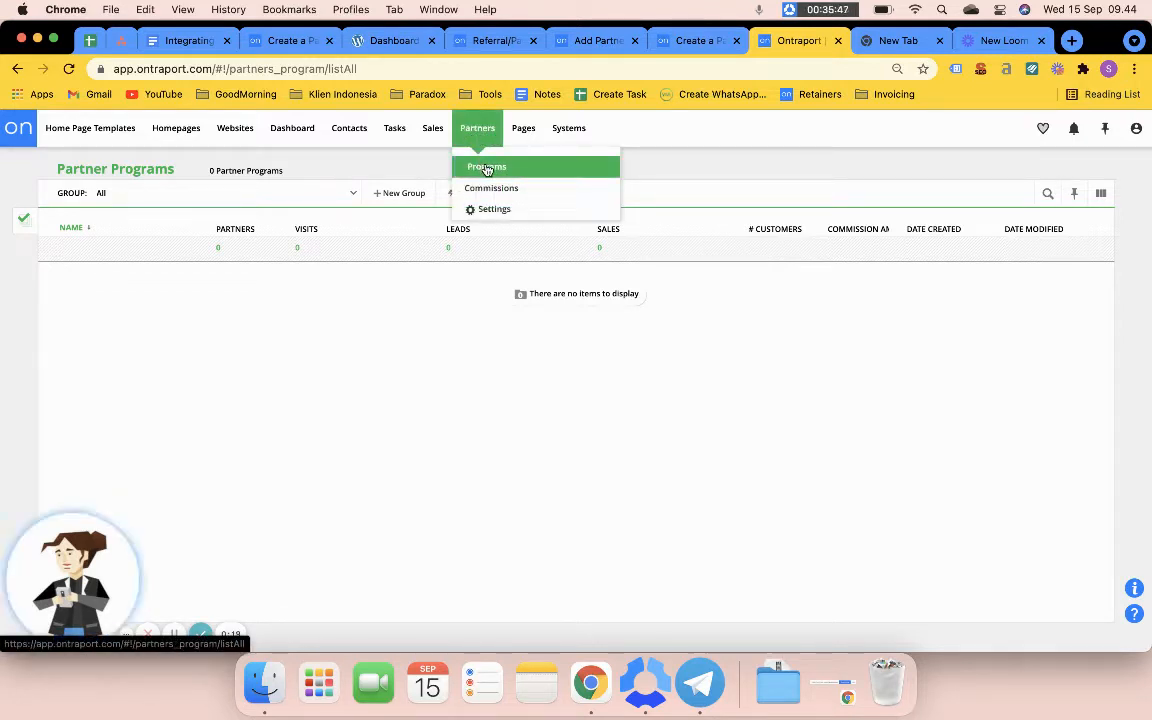
left_click(502, 169)
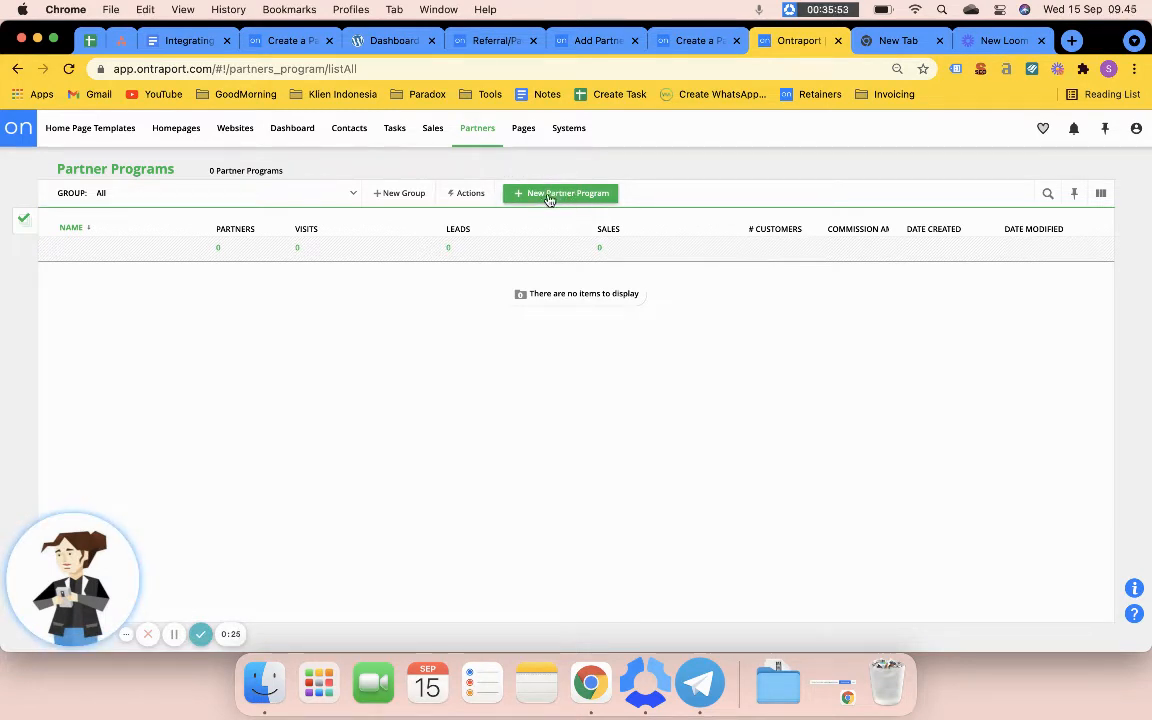
left_click(548, 194)
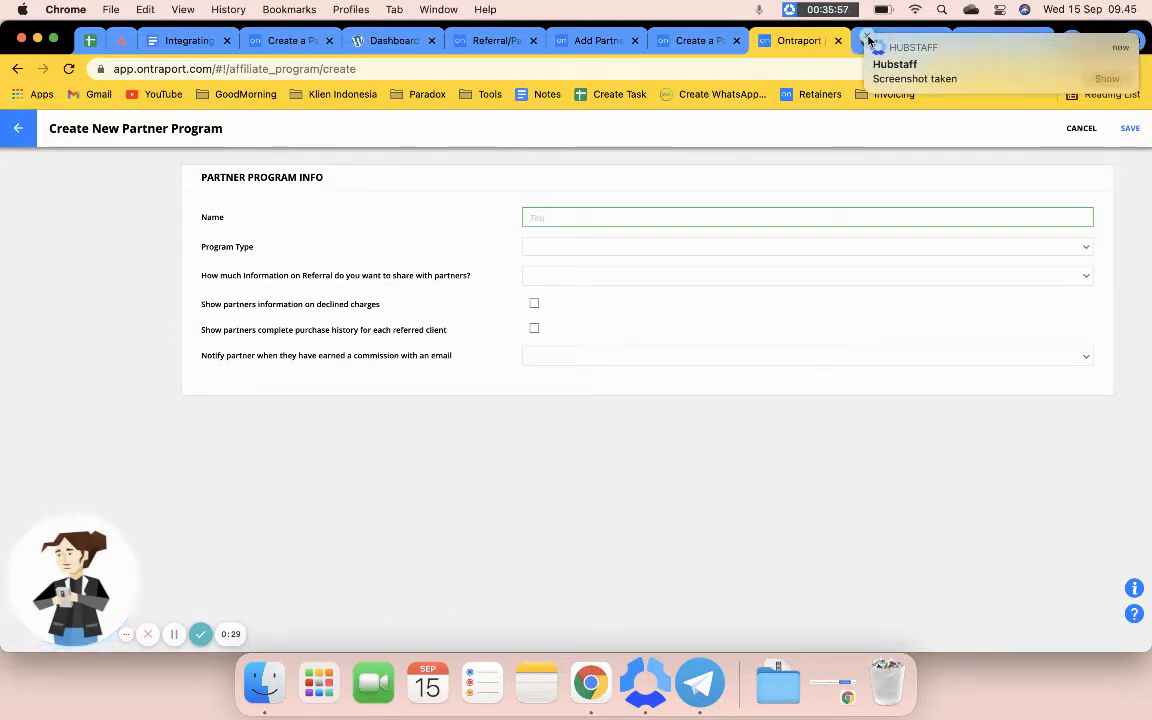
type("Anta")
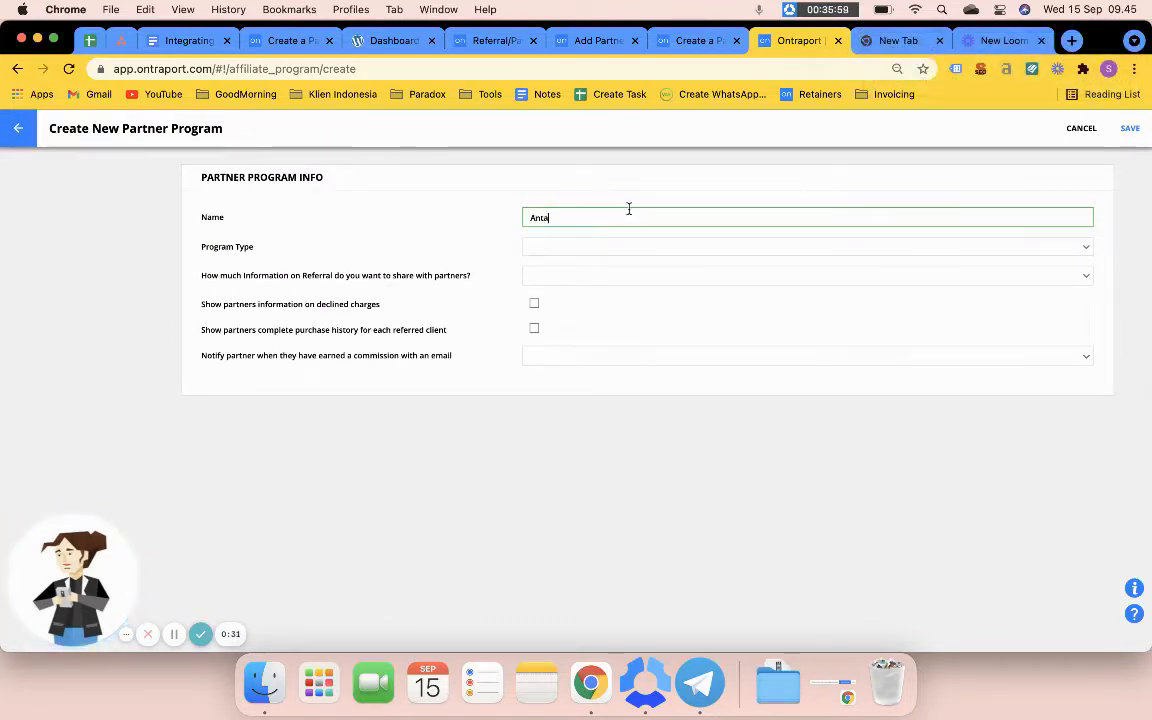
type("rctic Plumbers")
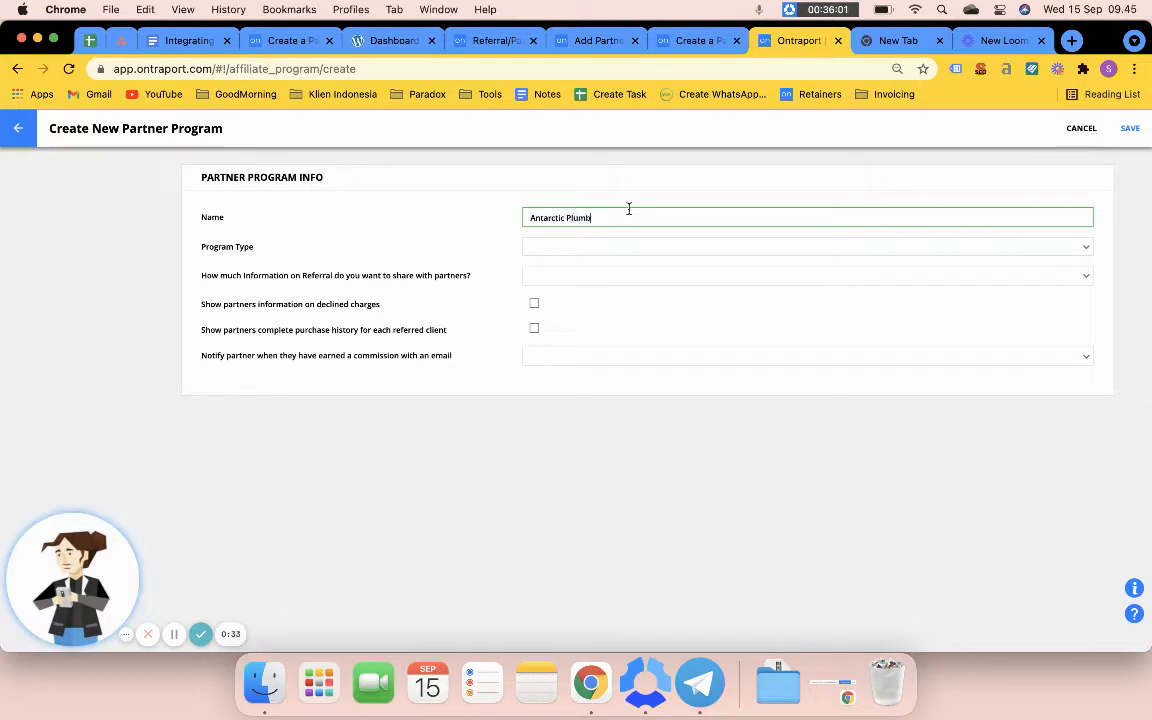
left_click(598, 254)
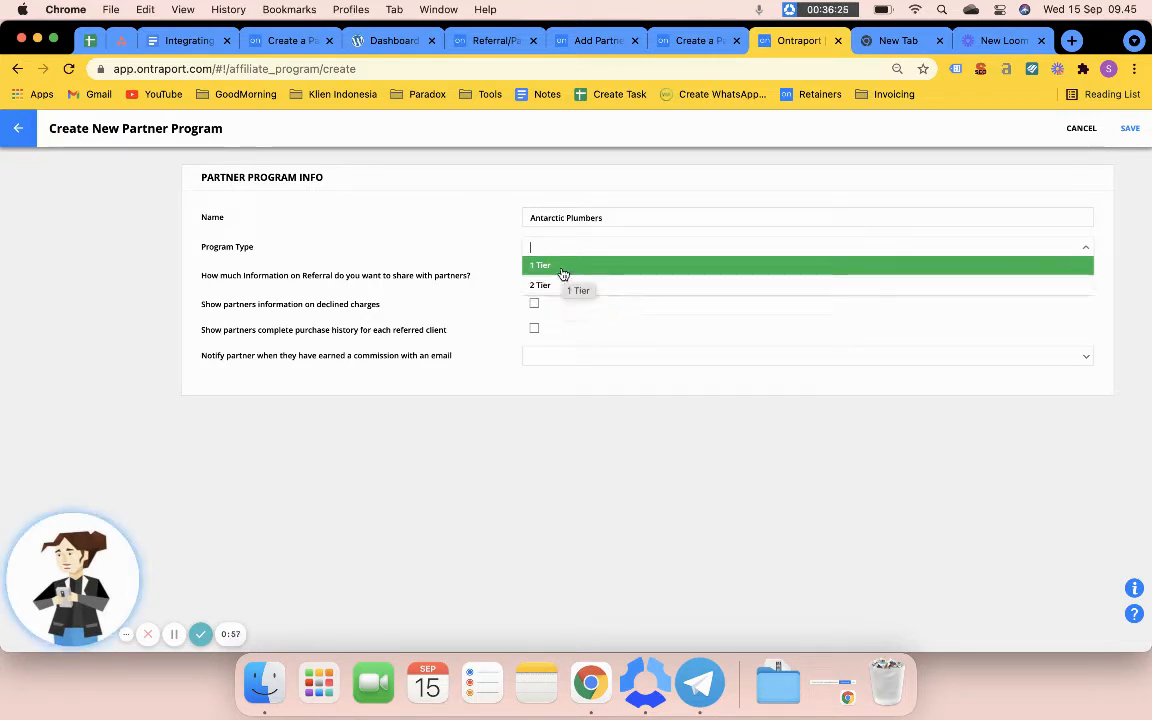
left_click(562, 268)
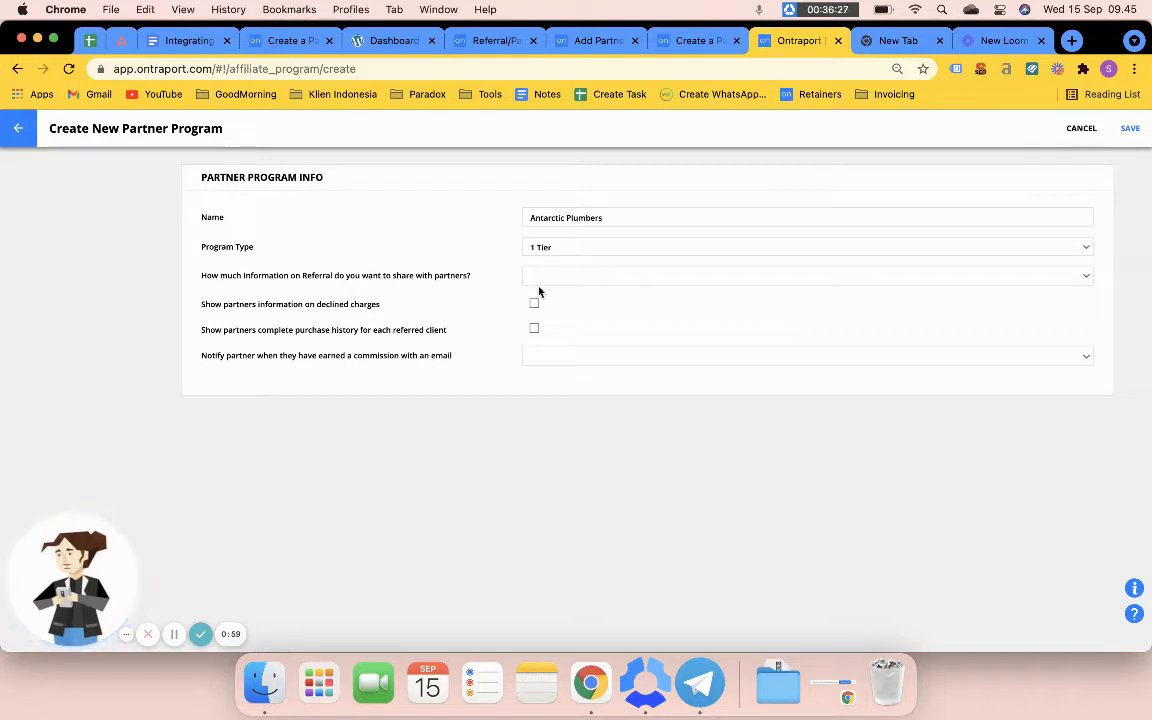
Share referrals' first name and last initial with partners, and enable showing partners information on declined charges
left_click(567, 280)
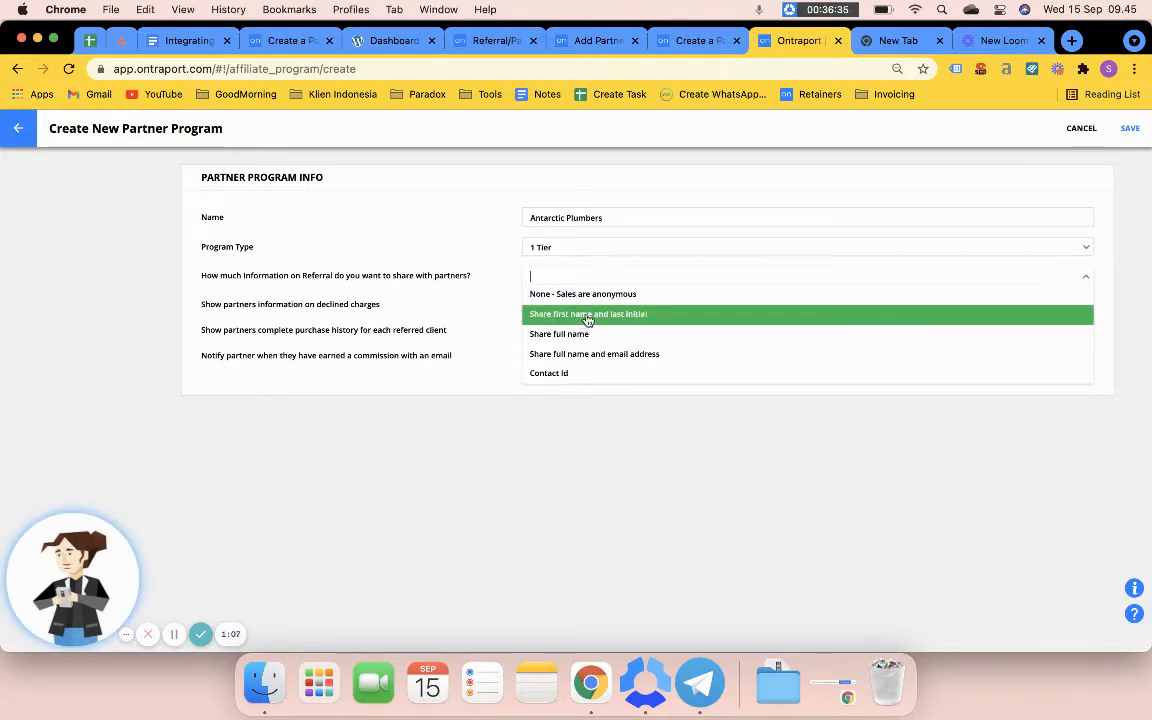
left_click(588, 316)
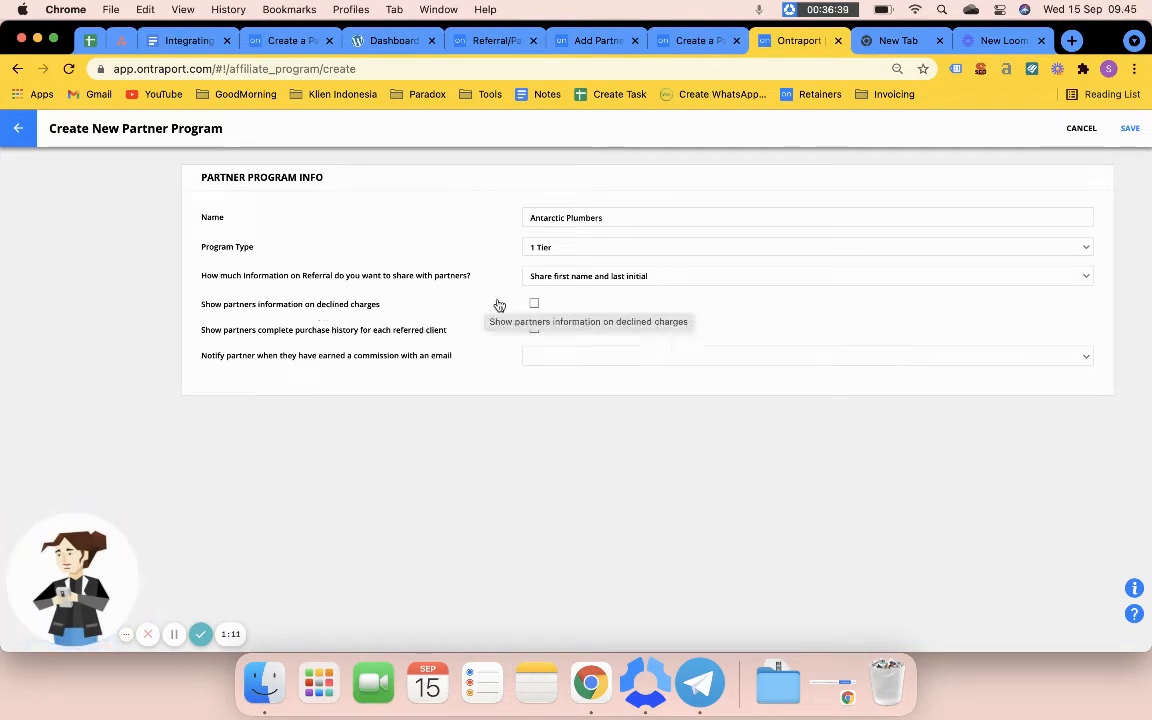
left_click(535, 304)
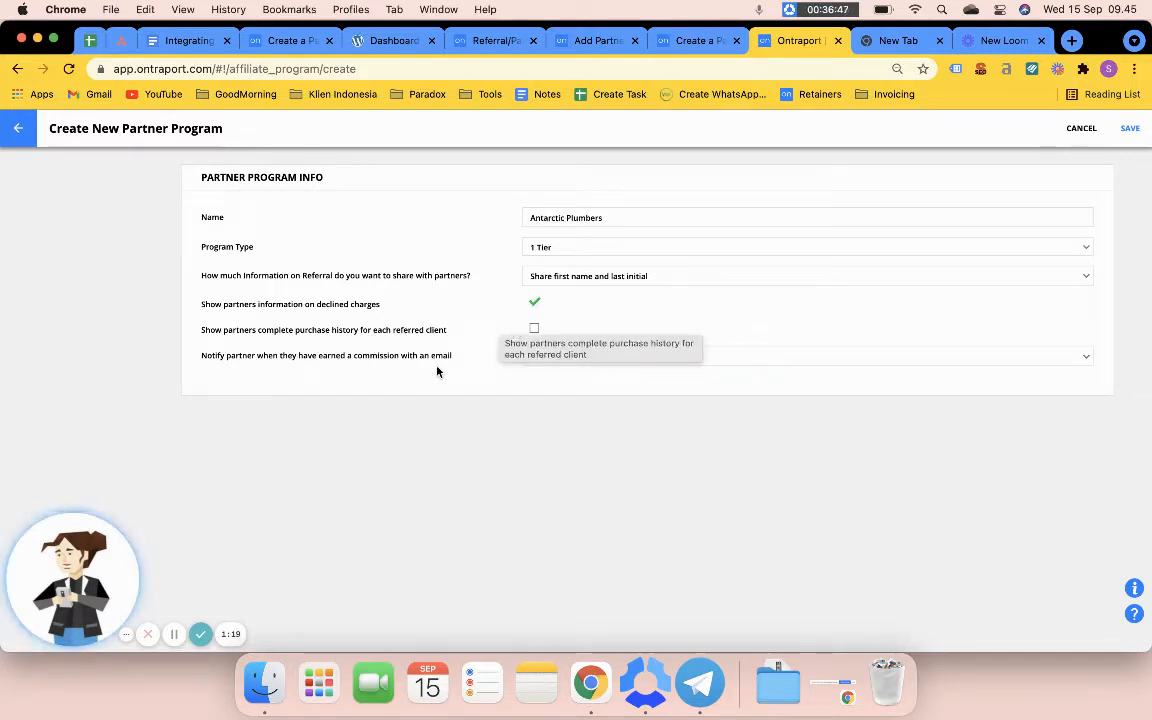
Set the partner commission notification to Send Email Notification and list the available emails to send
left_click(573, 357)
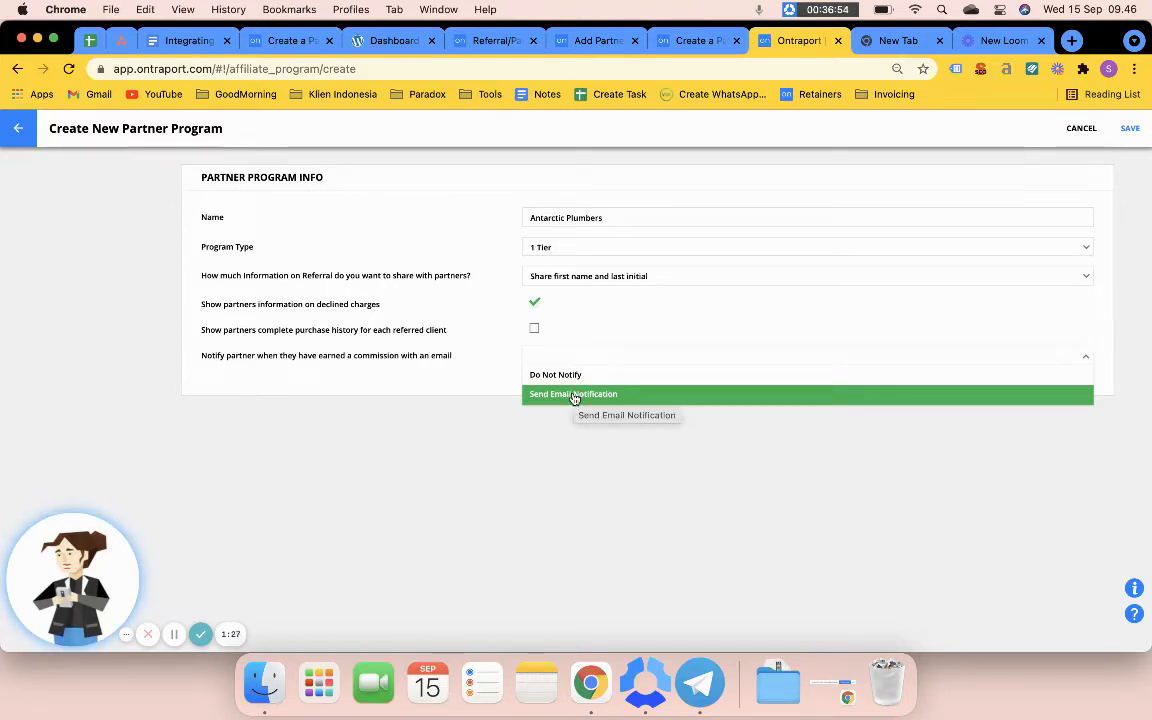
left_click(574, 396)
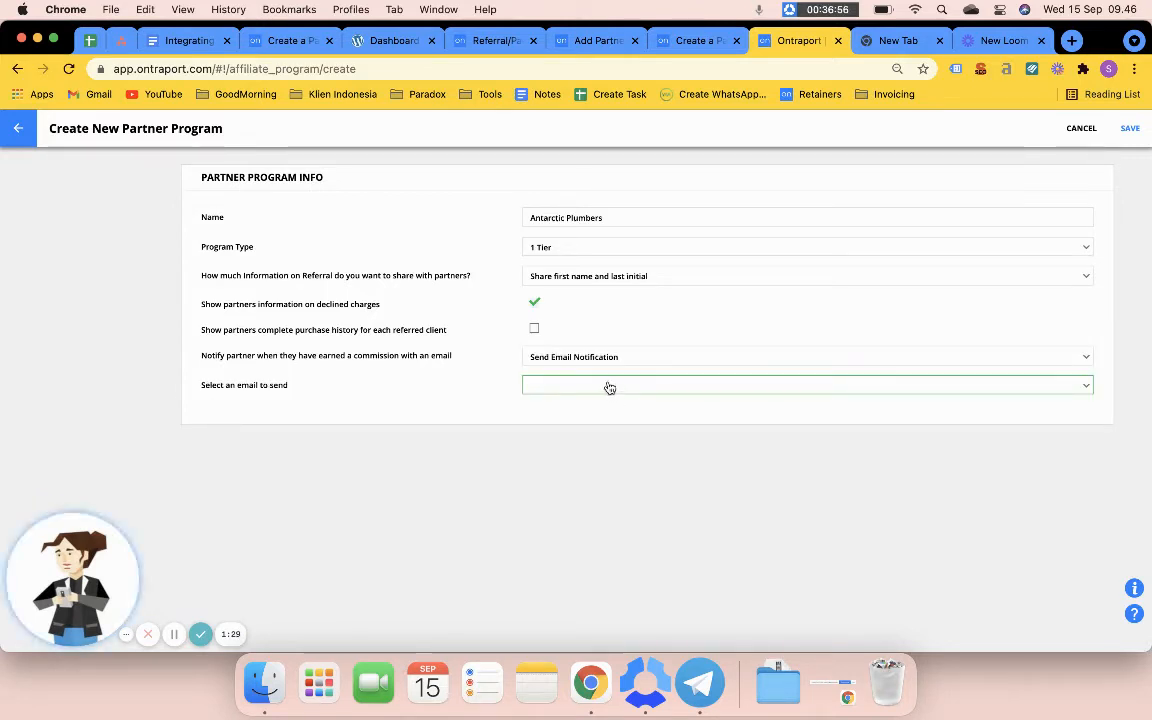
left_click(609, 387)
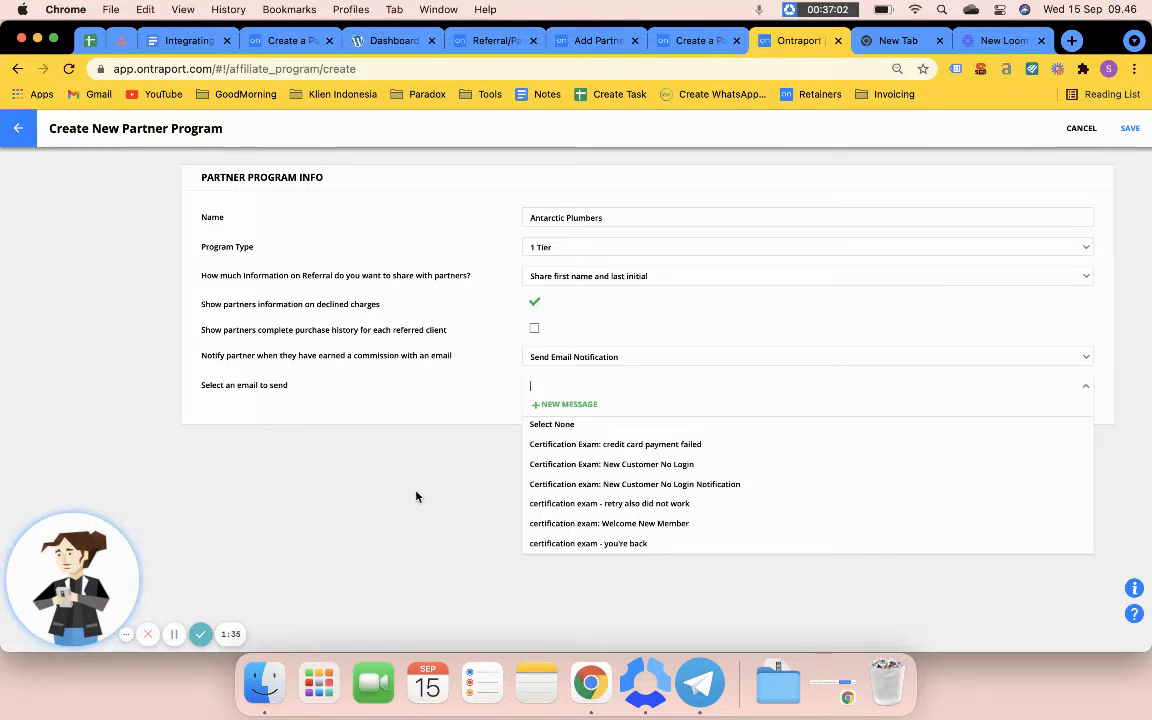
Set the partner commission notification to Do Not Notify and save the partner program
left_click(589, 362)
left_click(586, 360)
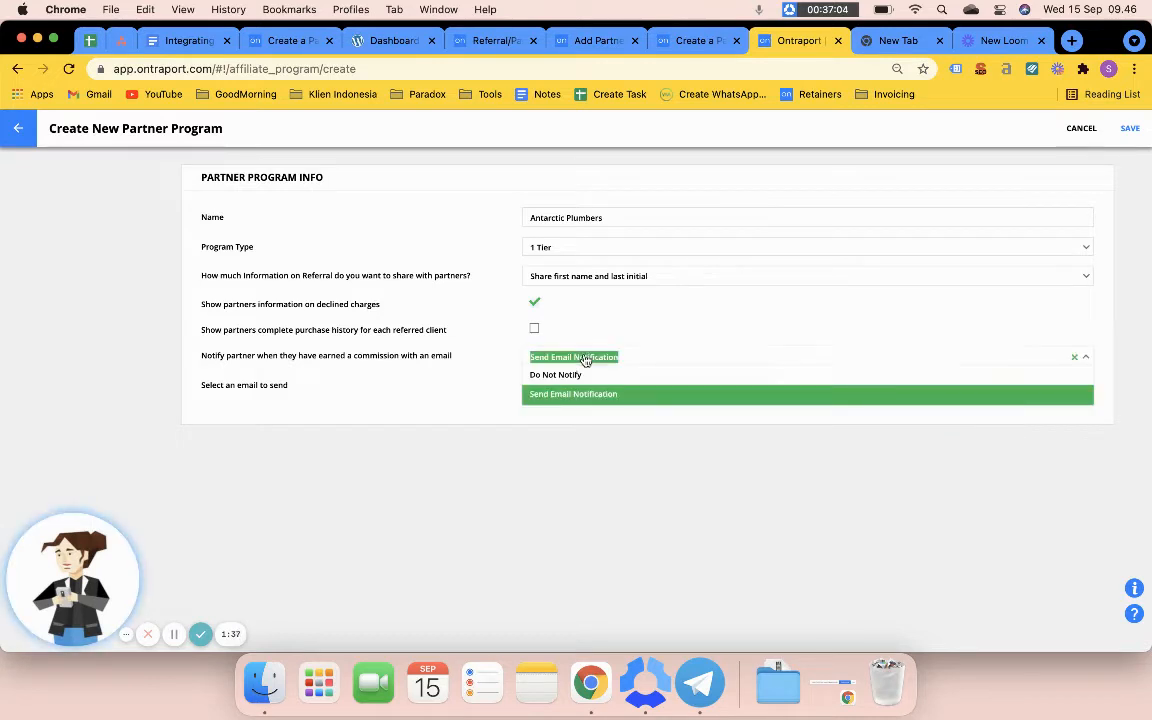
left_click(580, 375)
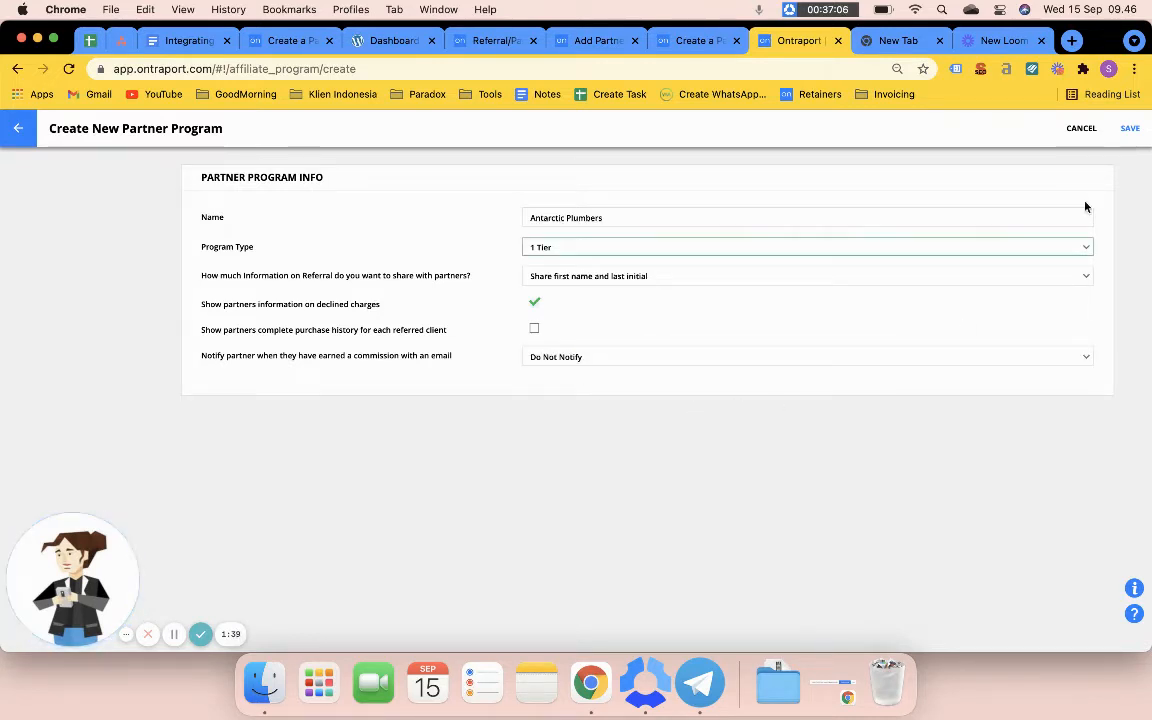
left_click(1129, 128)
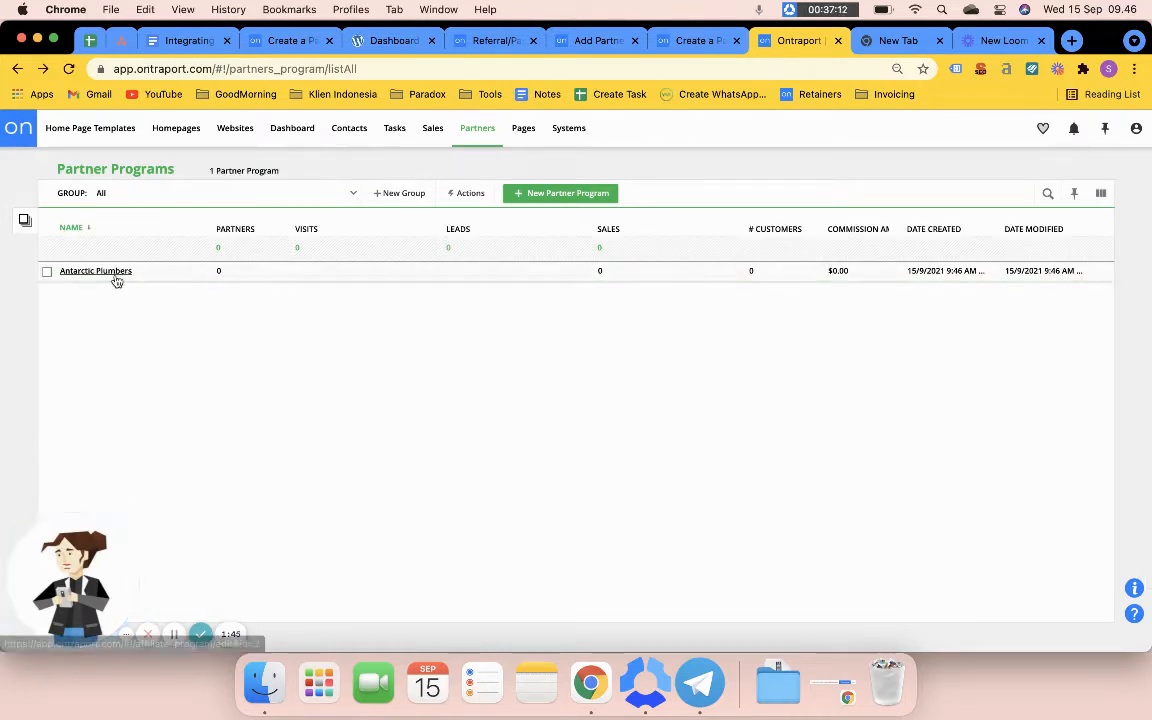
Open the Antarctic Plumbers partner program's record
mouse_move(467, 145)
mouse_move(432, 130)
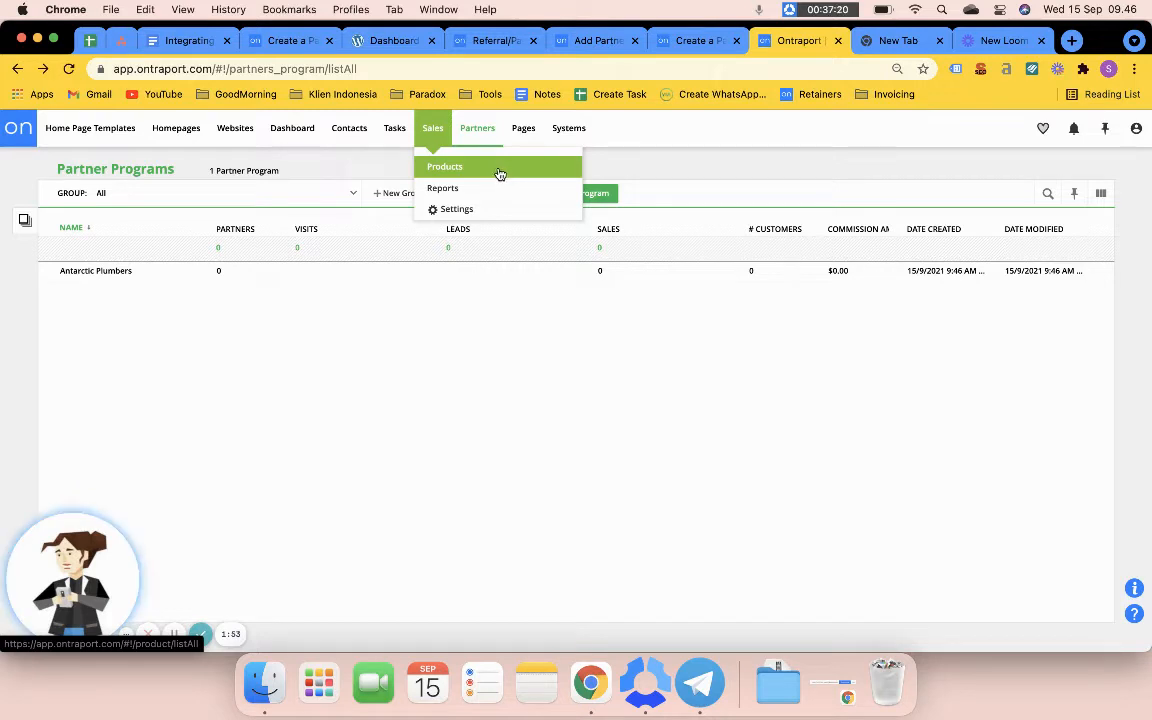
left_click(103, 274)
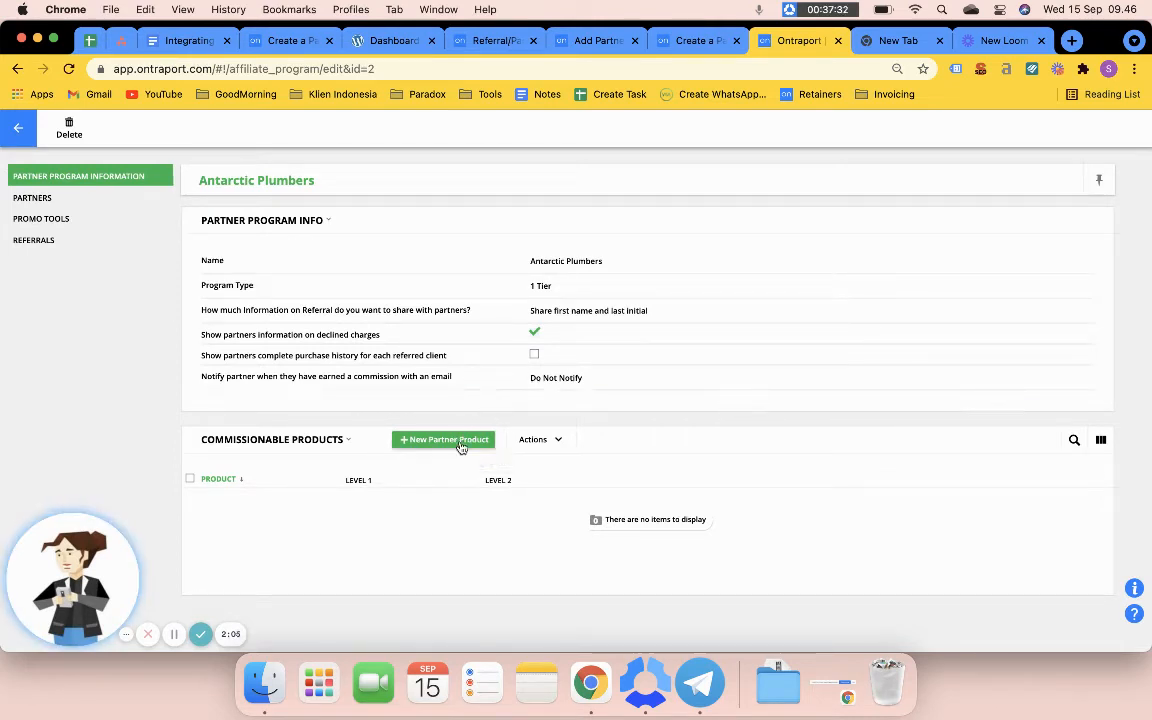
Start a new partner product, keeping the Percentage commission type and setting the Level 1 commission to 5%
left_click(461, 446)
left_click(598, 276)
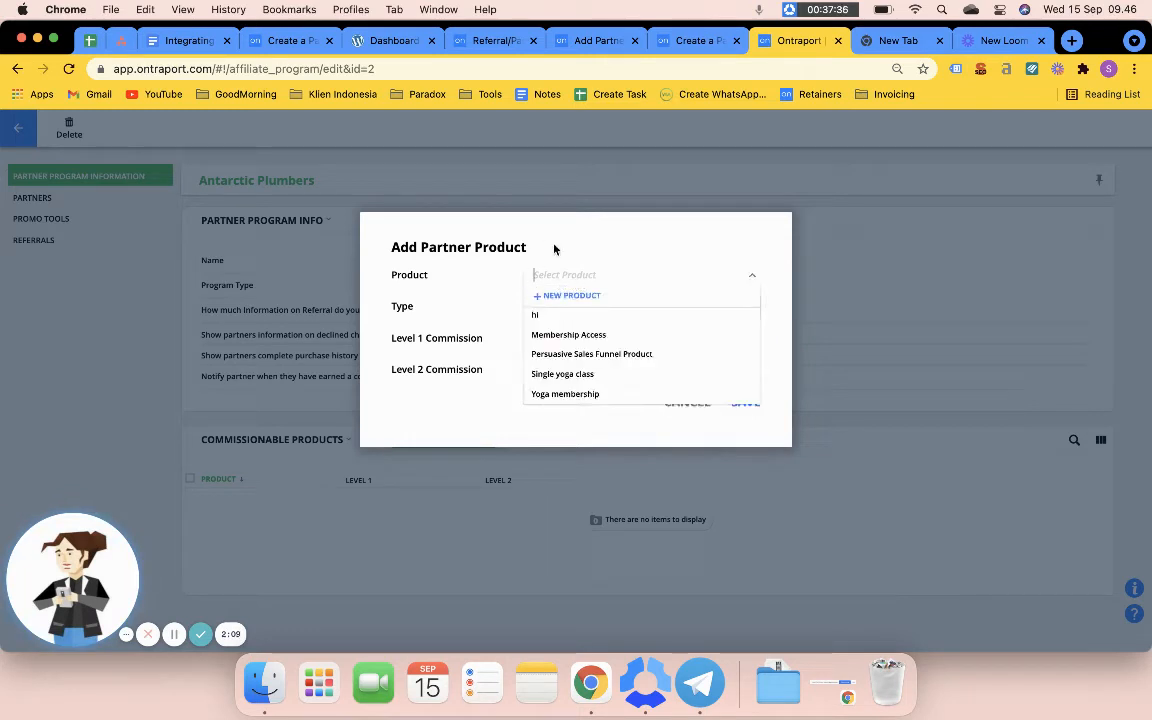
left_click(590, 246)
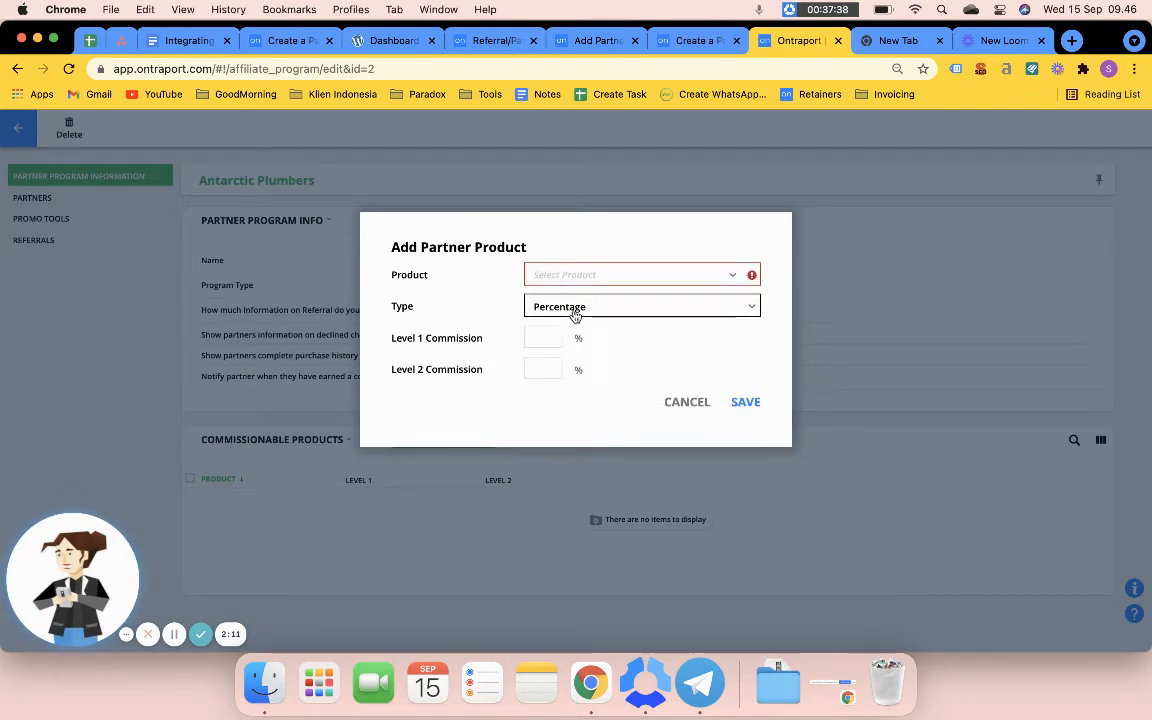
left_click(575, 311)
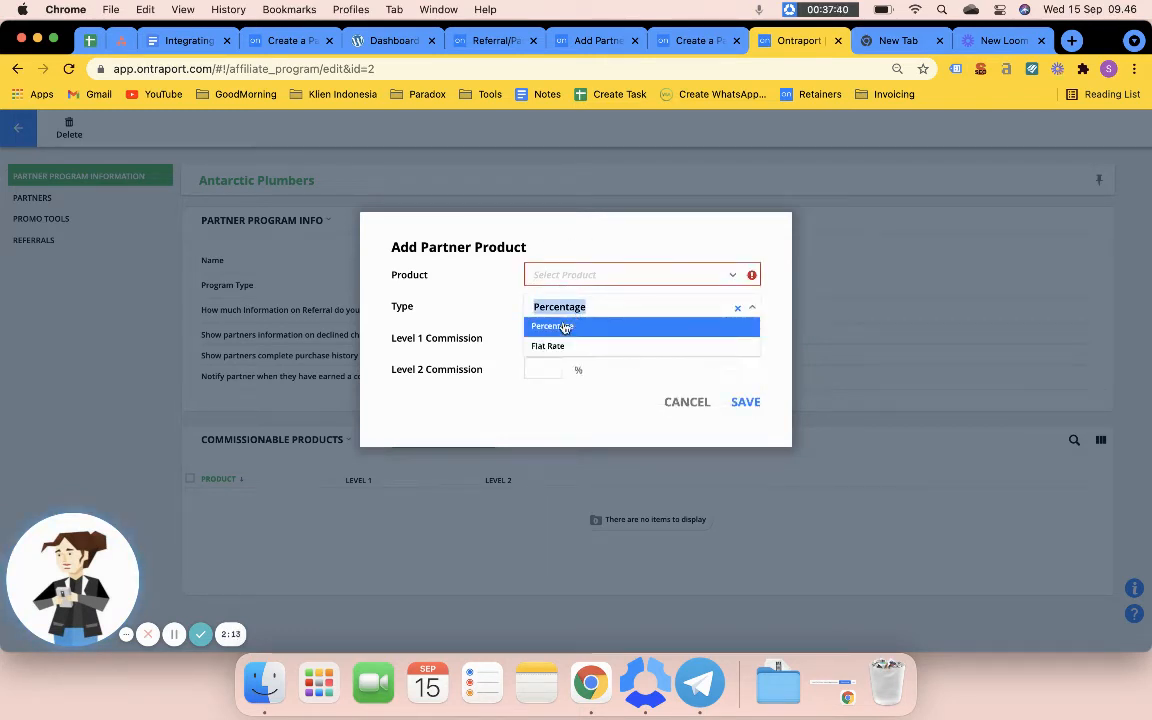
left_click(593, 397)
left_click(538, 338)
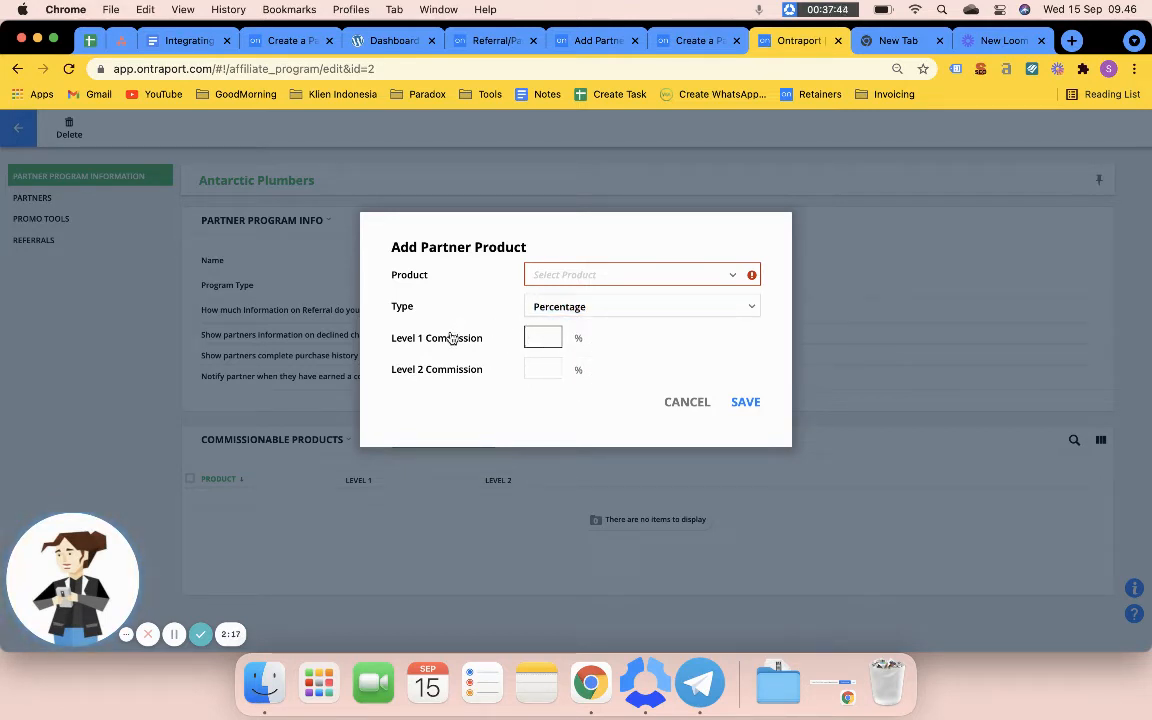
Add a new product with the public name "Plumbers" for the partner product and open its full details for editing
left_click(673, 278)
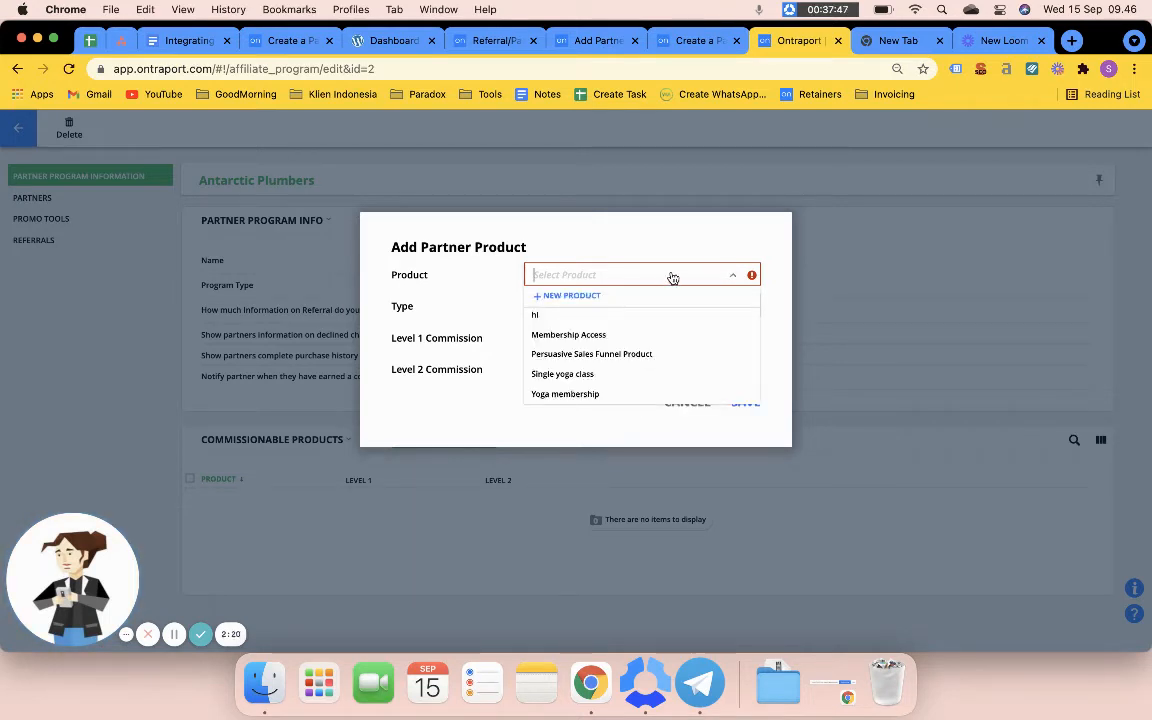
left_click(587, 297)
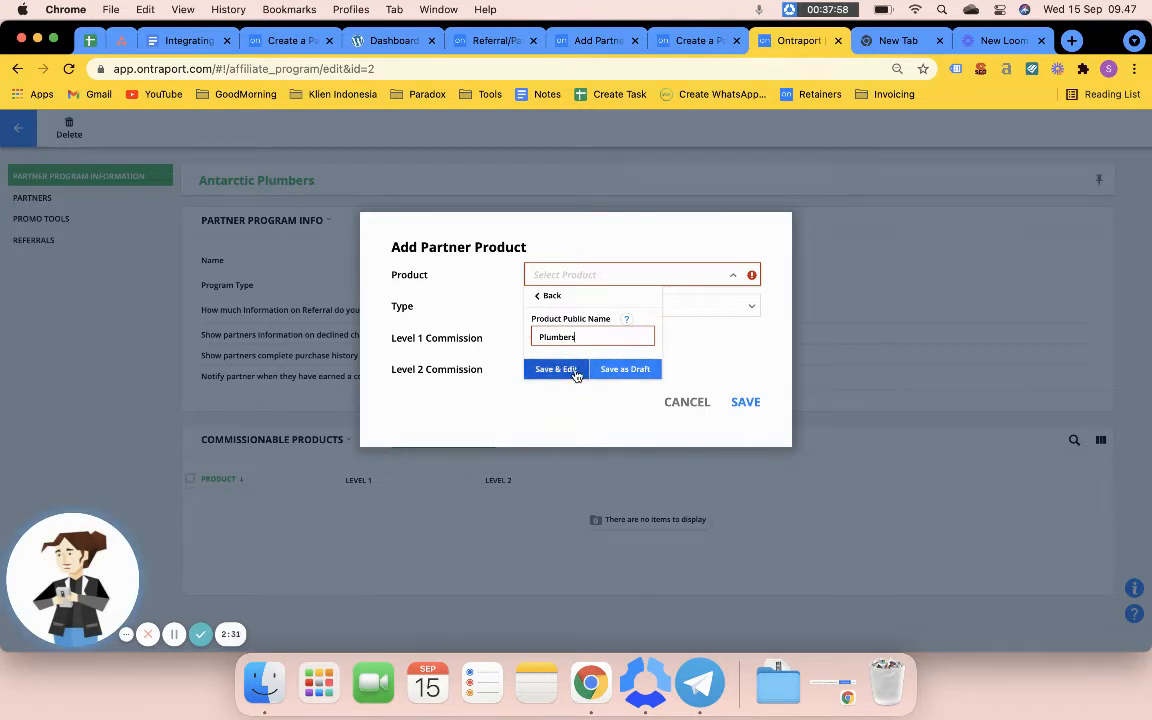
left_click(576, 372)
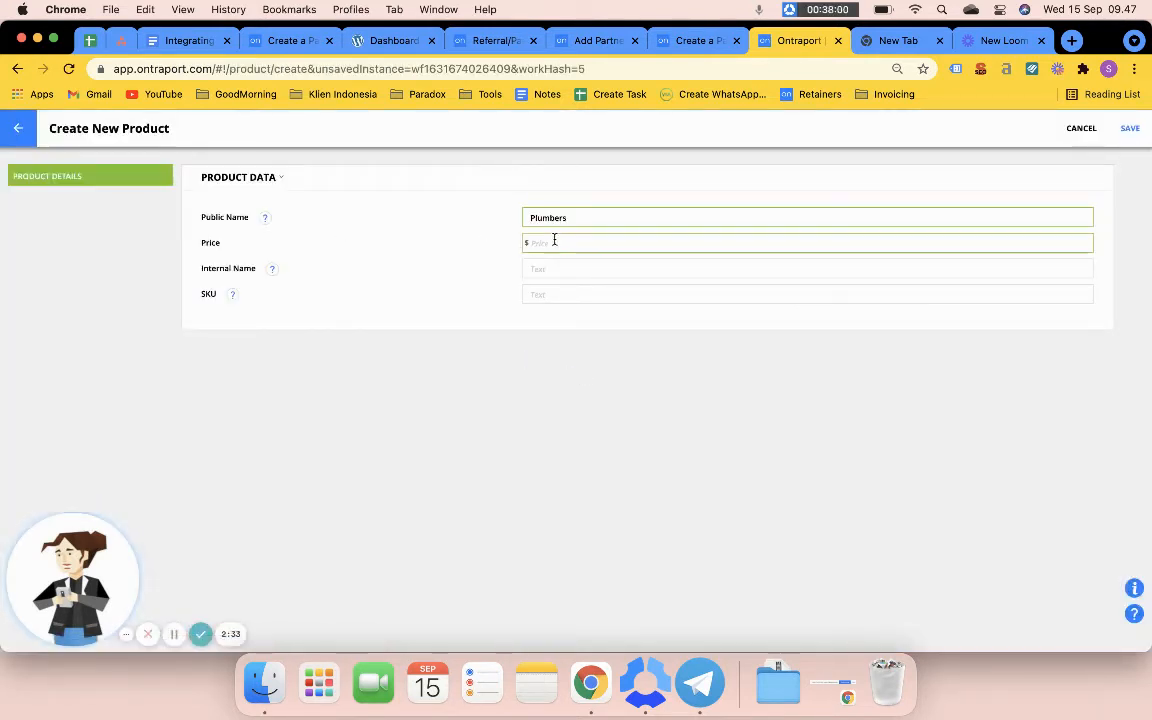
Set the new product's price to $57 and its internal name to "Plumbers"
left_click(554, 240)
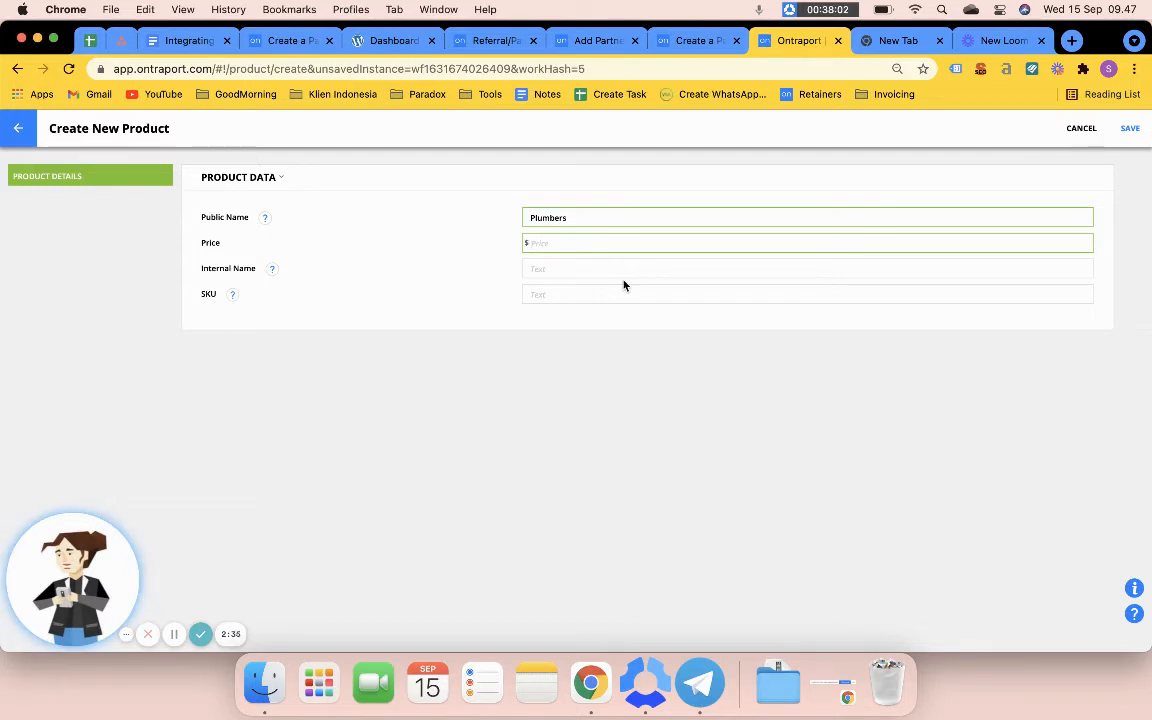
type("57")
left_click(597, 272)
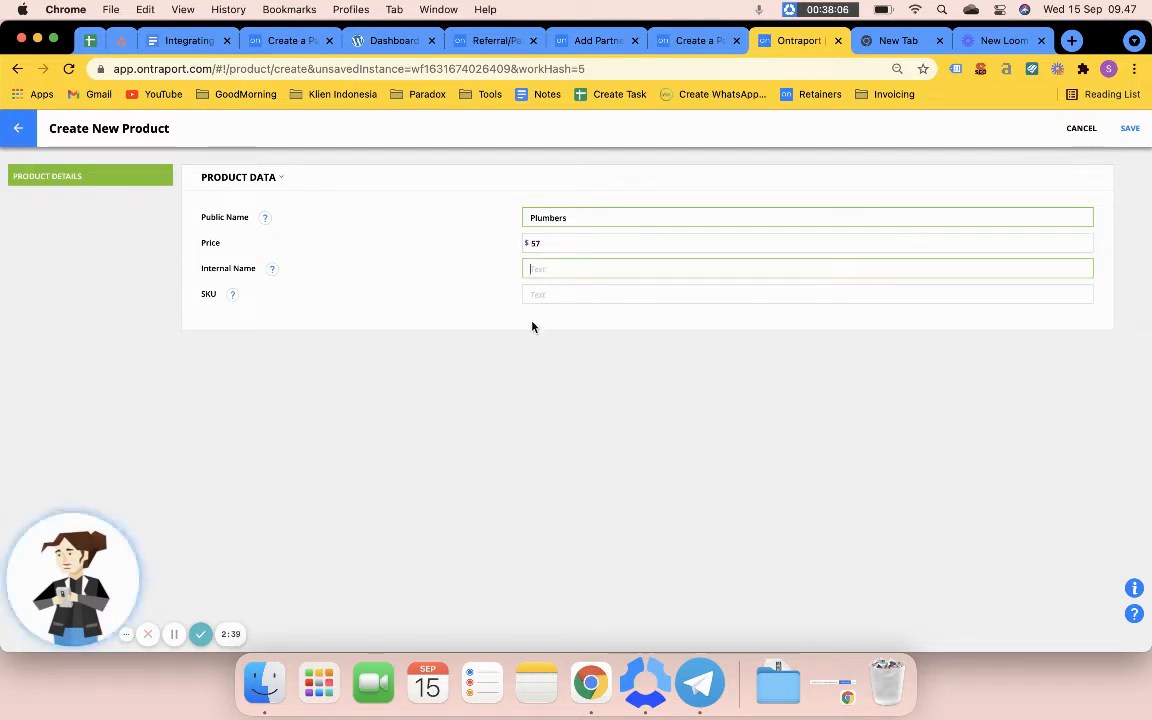
type("Plumbers")
Check the SKU field's help text, set the SKU to "a45" and save the product
left_click(553, 294)
left_click(234, 296)
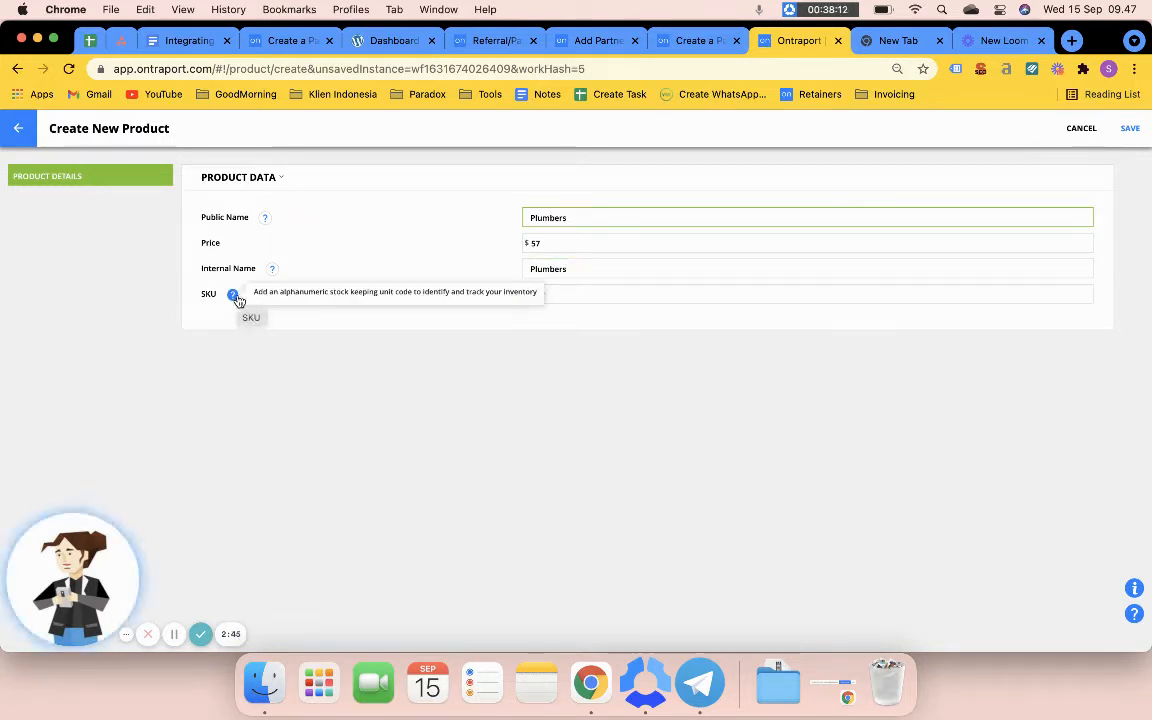
left_click(629, 292)
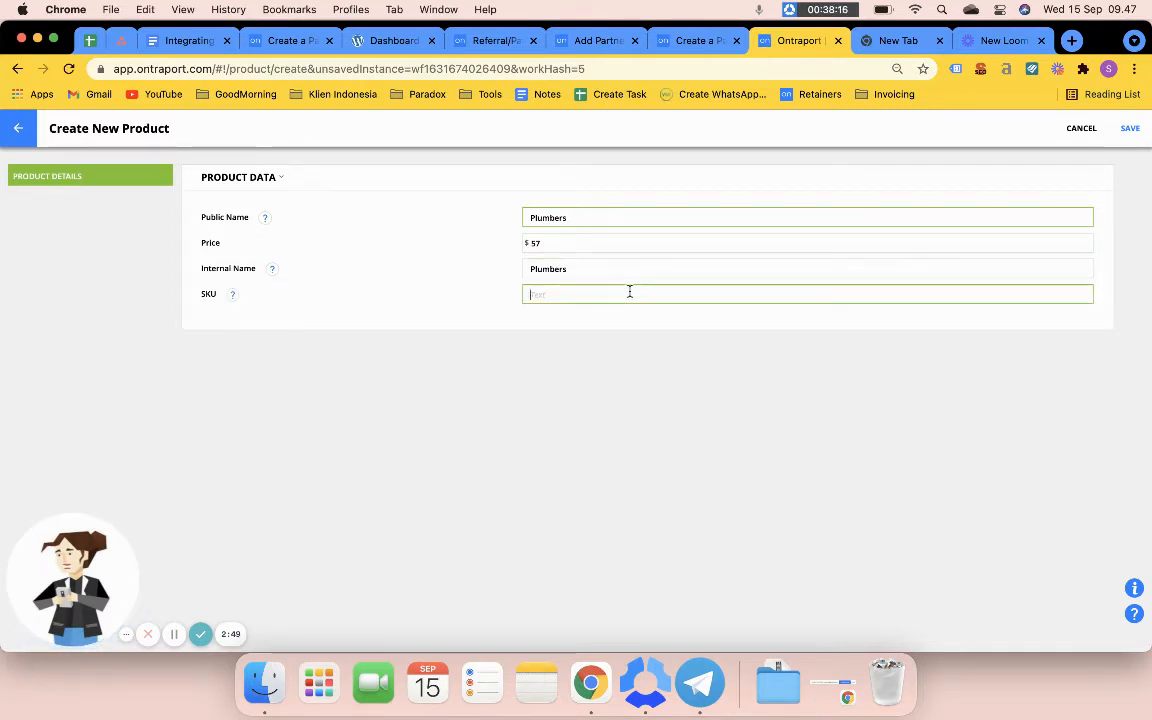
type("a45")
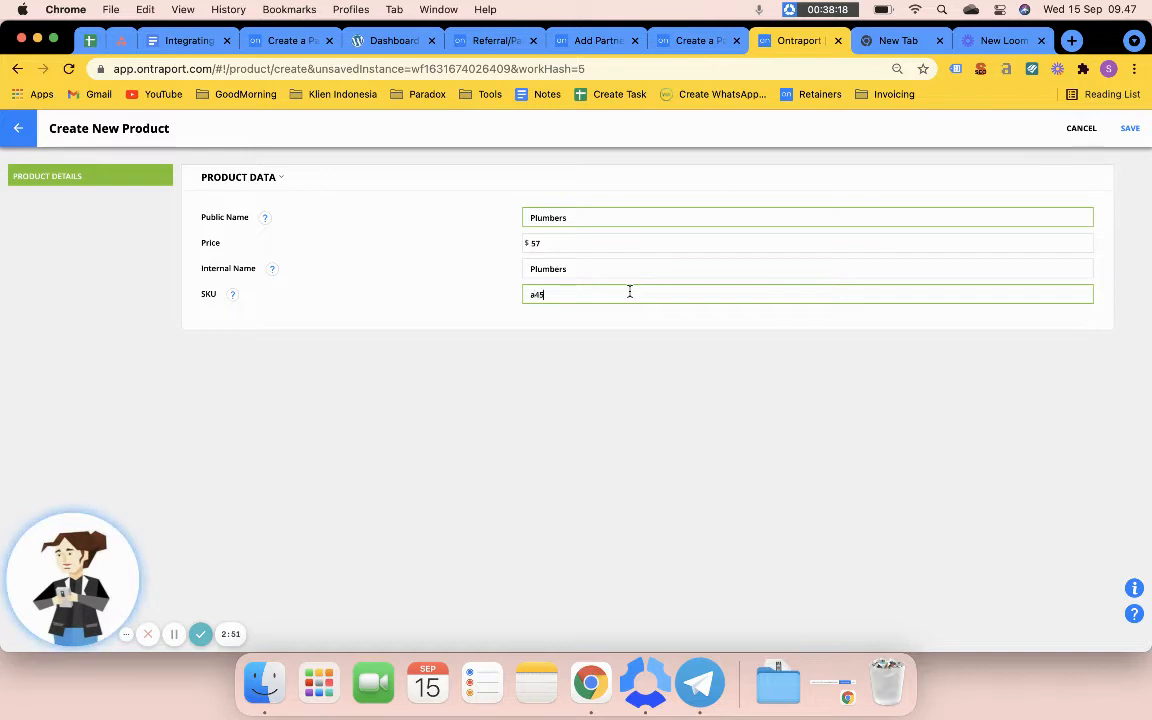
left_click(1129, 128)
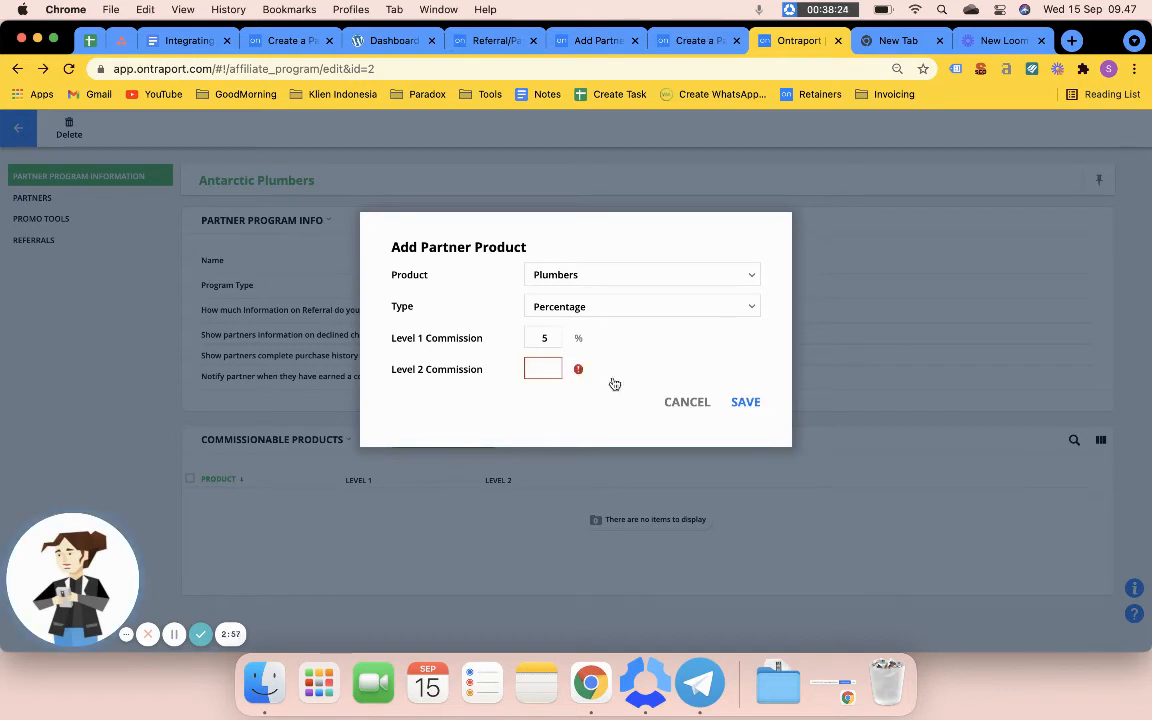
Set the Level 2 commission to 0% and save the Plumbers partner product
left_click(543, 368)
type("5")
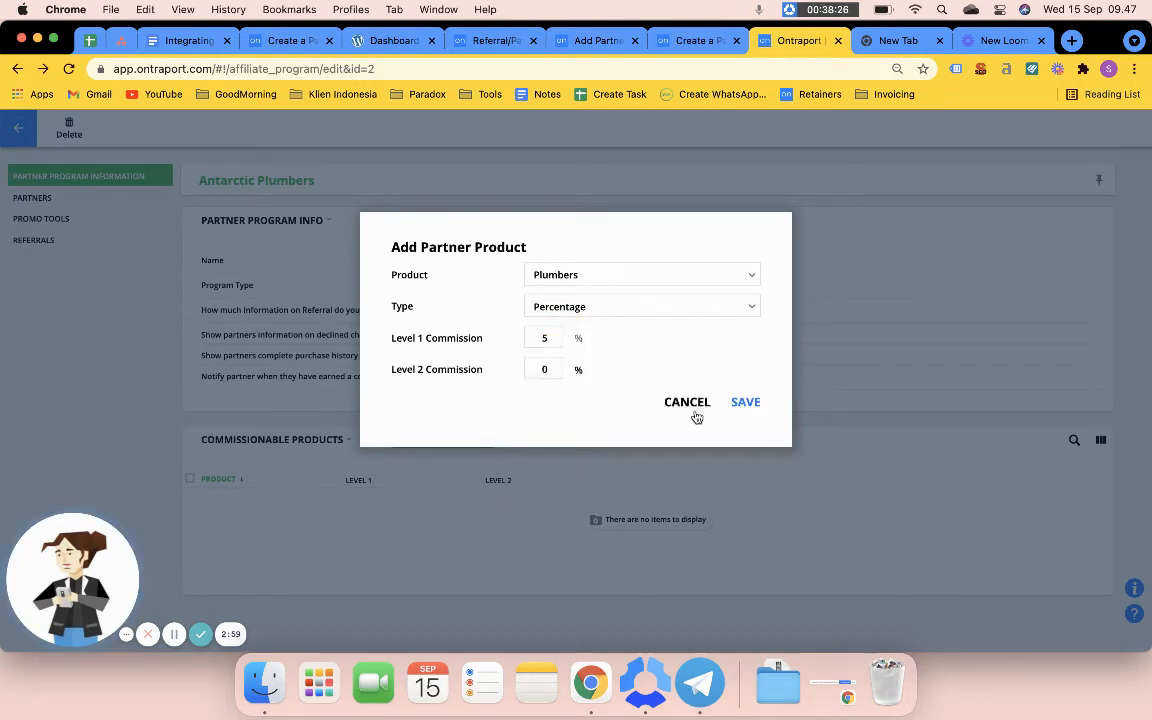
left_click(744, 403)
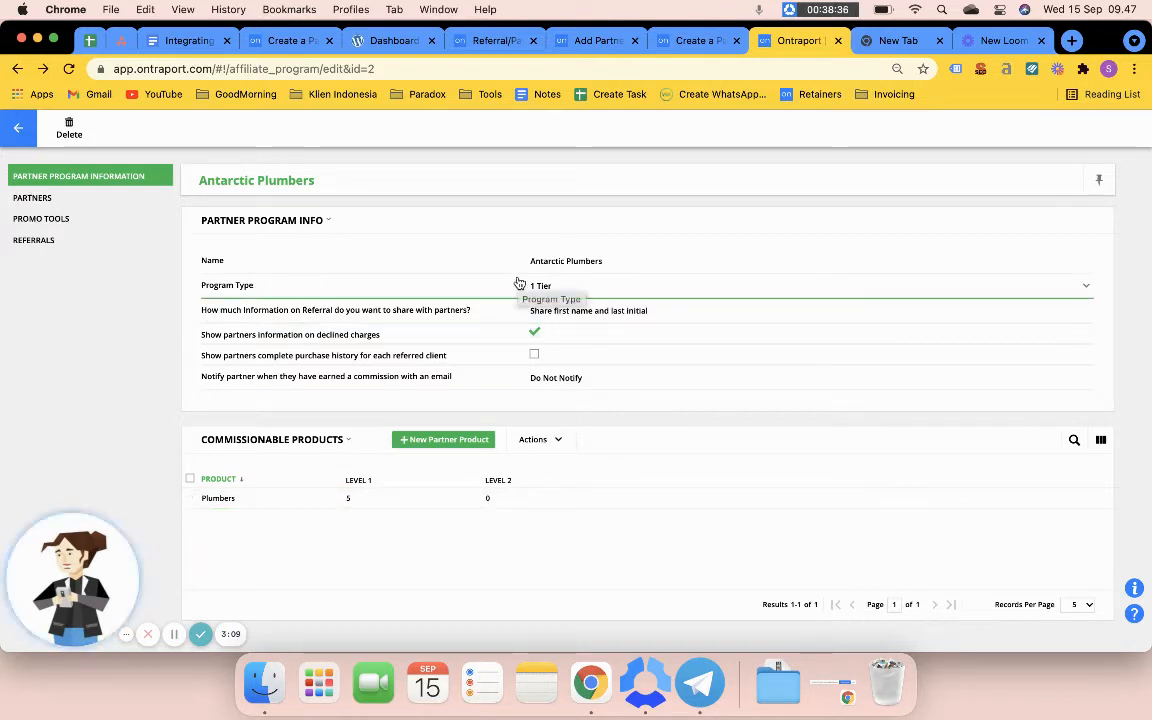
View the Antarctic Plumbers program's partners and open its promo tools
left_click(87, 206)
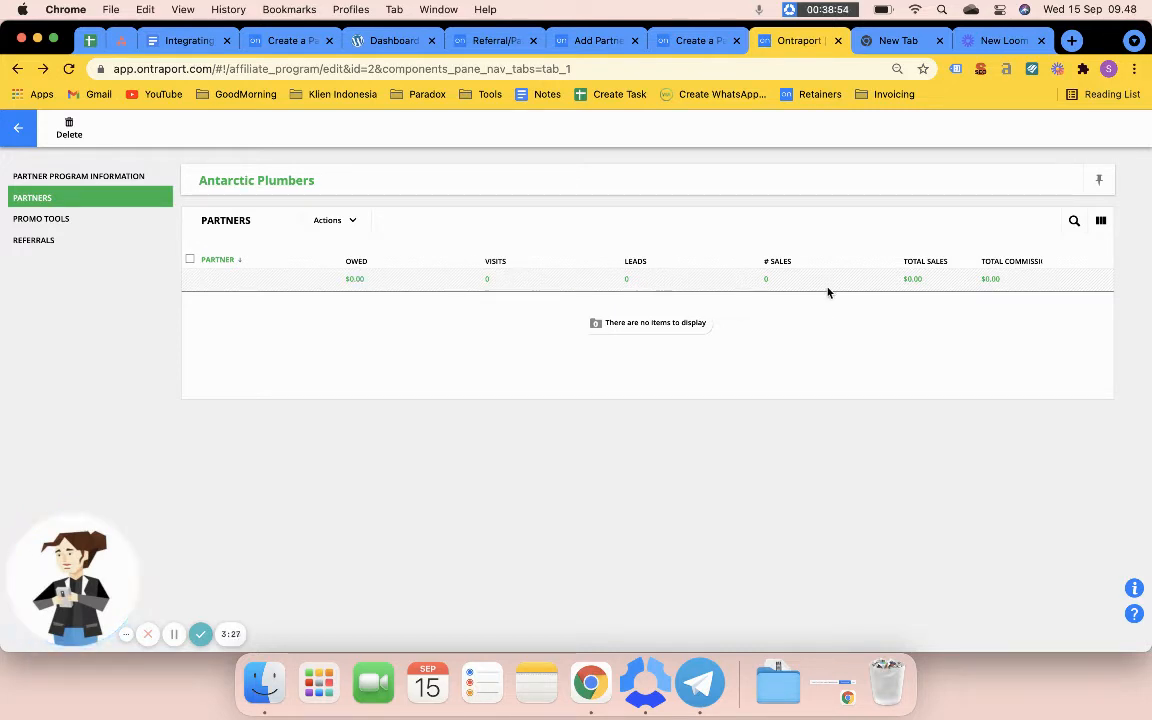
left_click(120, 216)
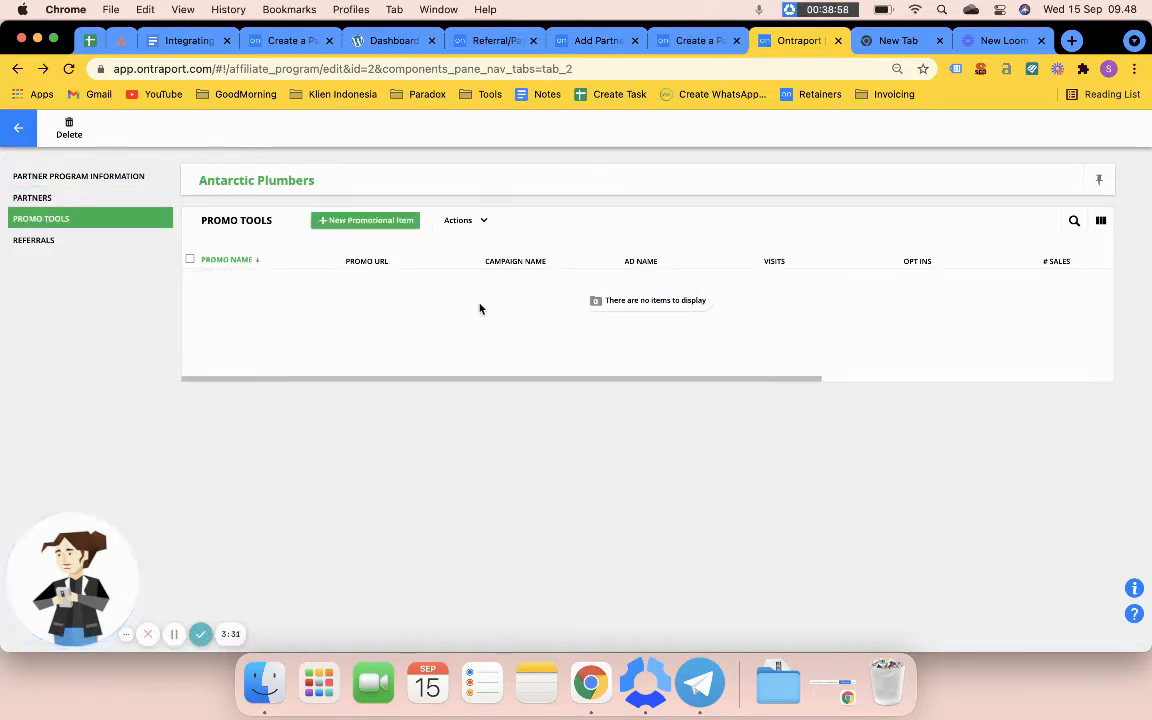
Examine the promo tool types offered for a new promotional item and close the form without saving
left_click(393, 222)
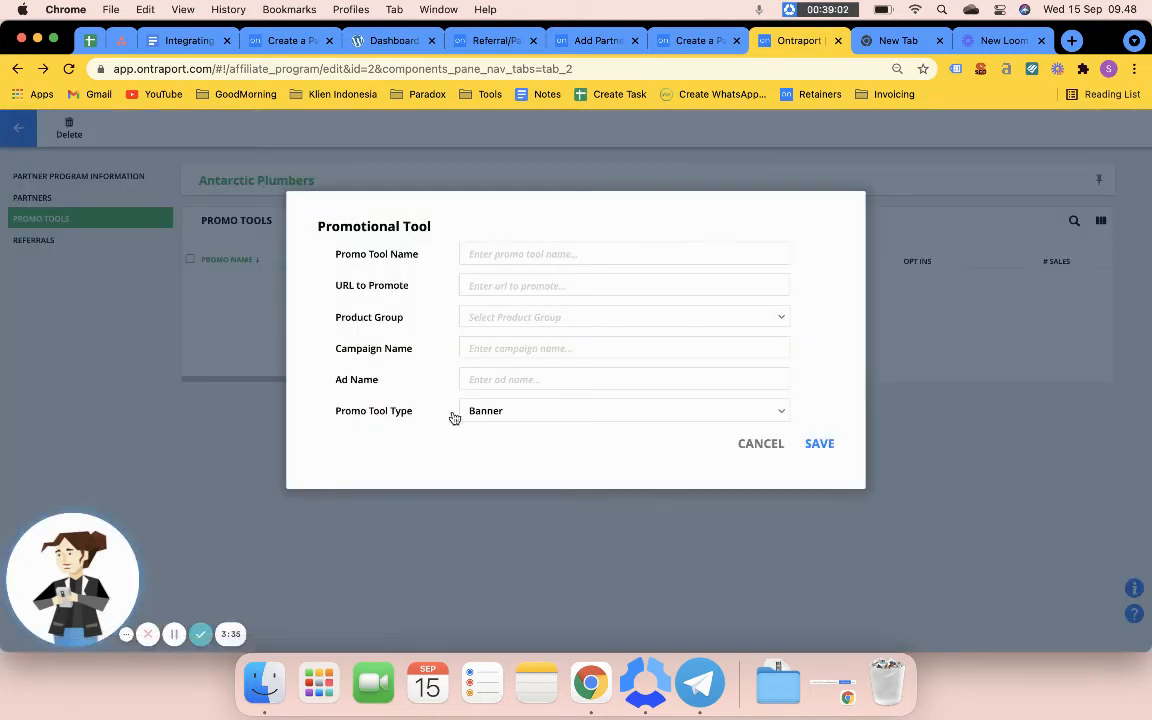
left_click(510, 420)
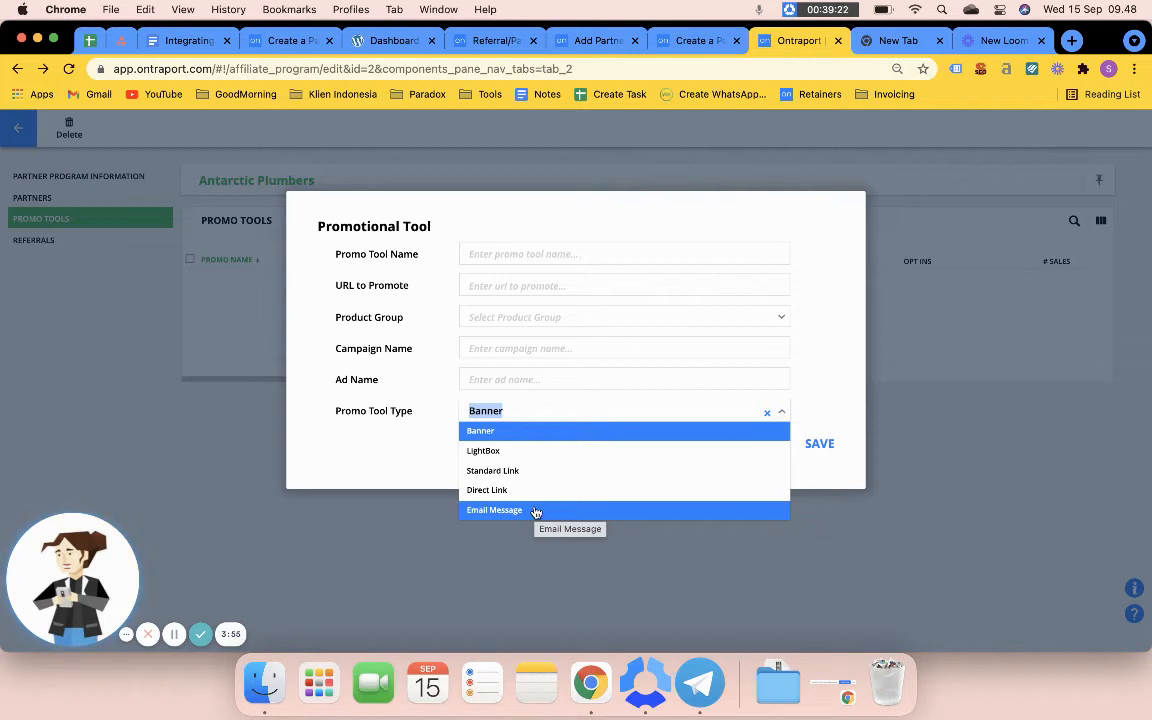
left_click(818, 370)
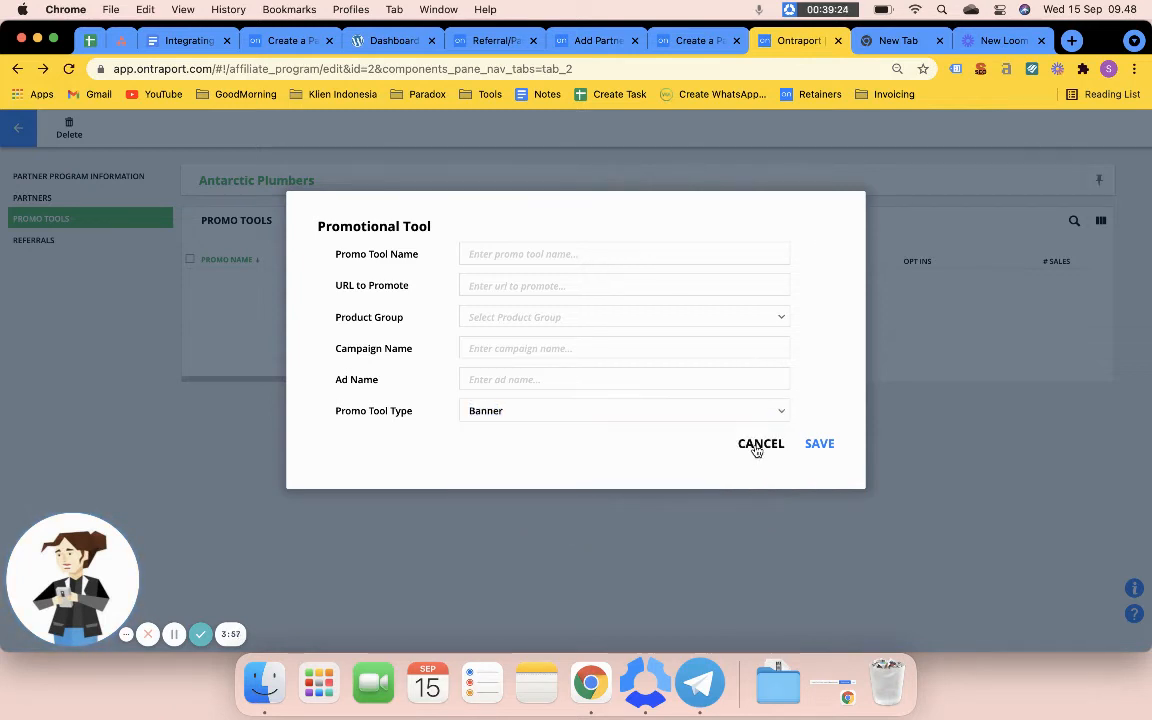
left_click(757, 447)
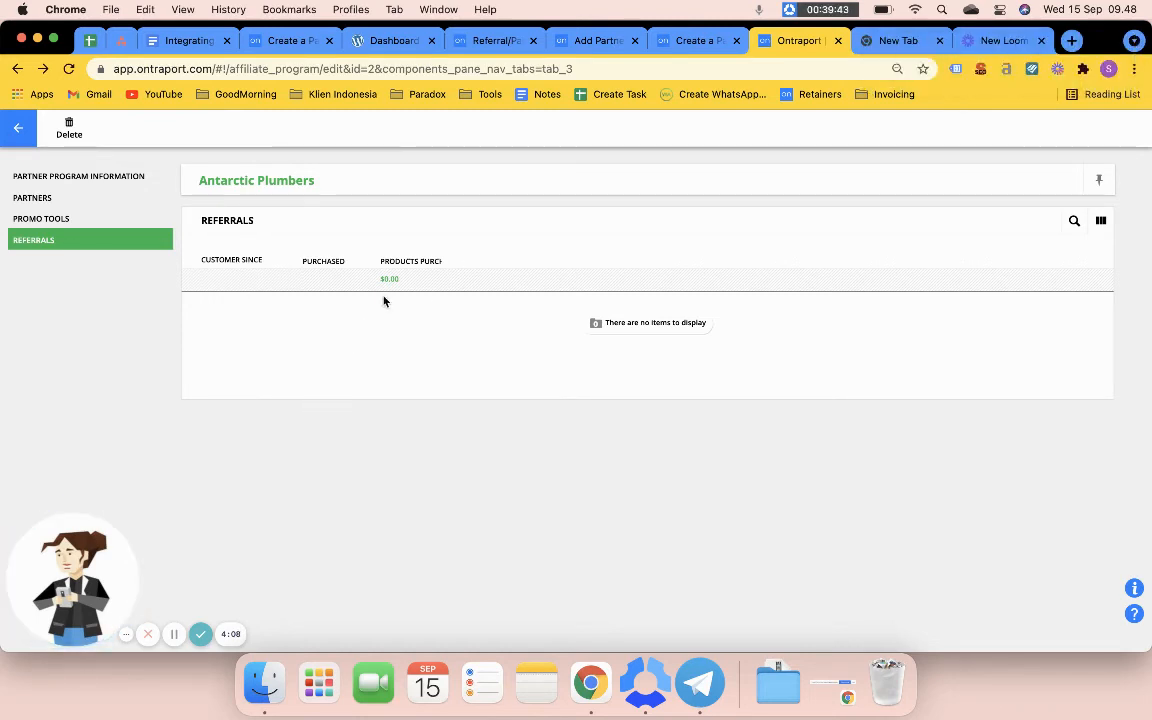
Leave the Antarctic Plumbers partner program and open the PilotPress settings in the site's WordPress dashboard
left_click(9, 132)
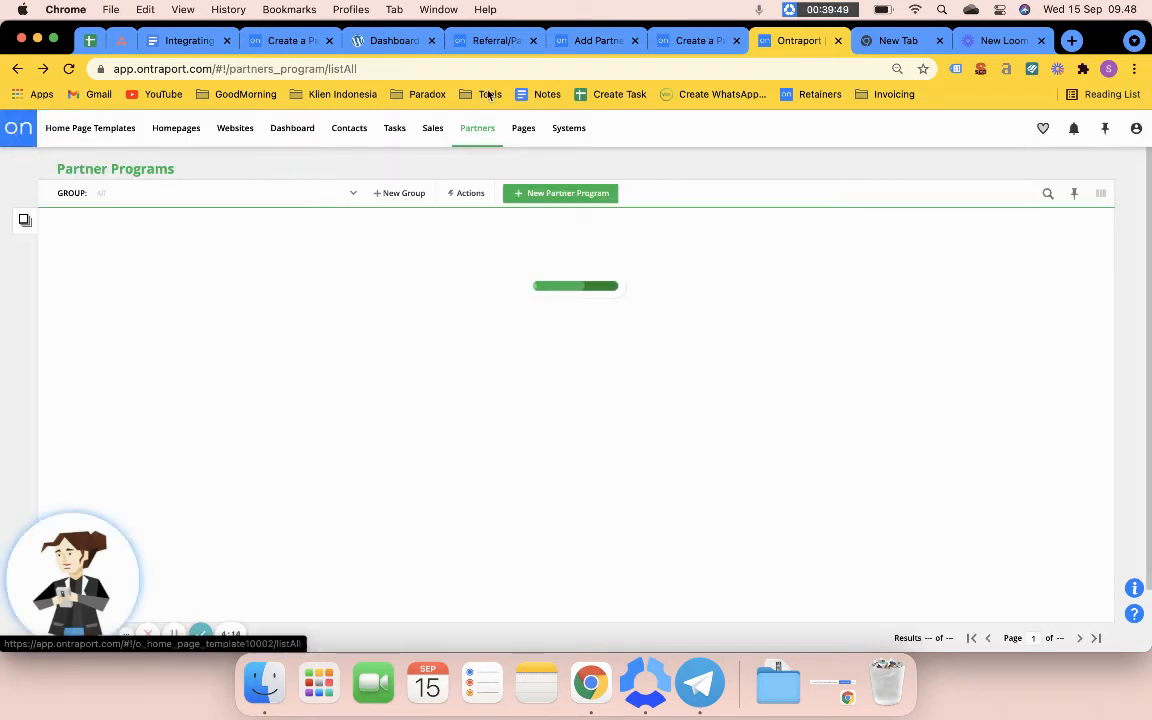
left_click(394, 42)
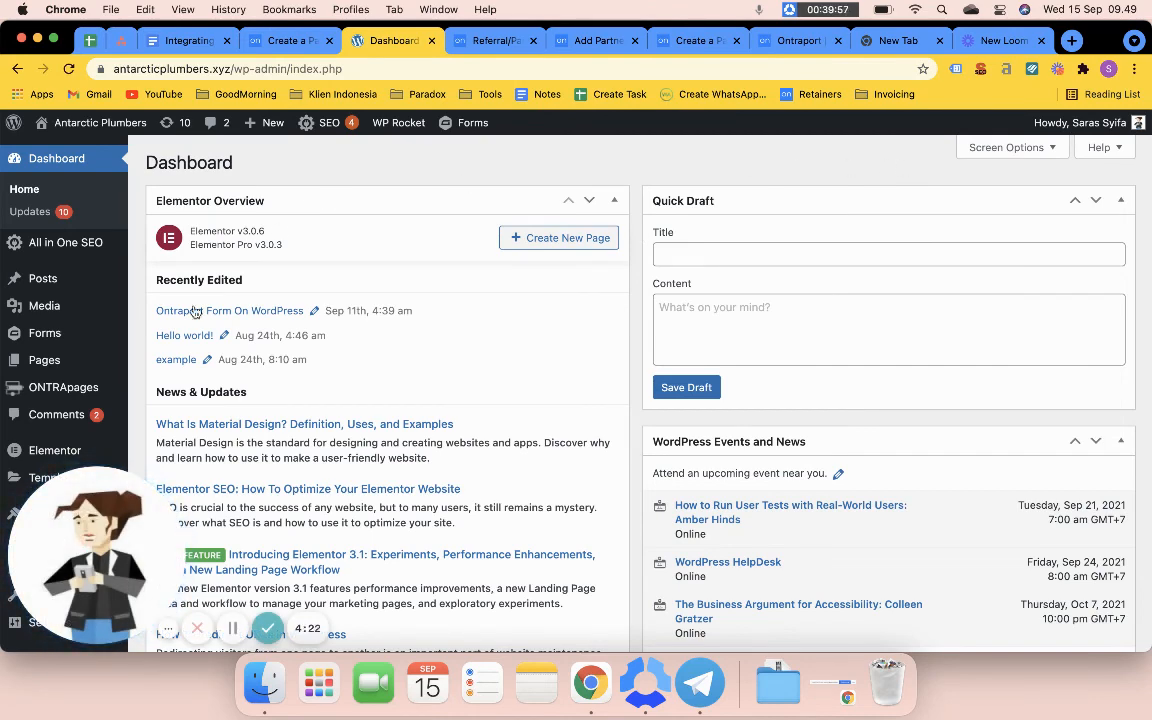
left_click_drag(103, 505, 228, 505)
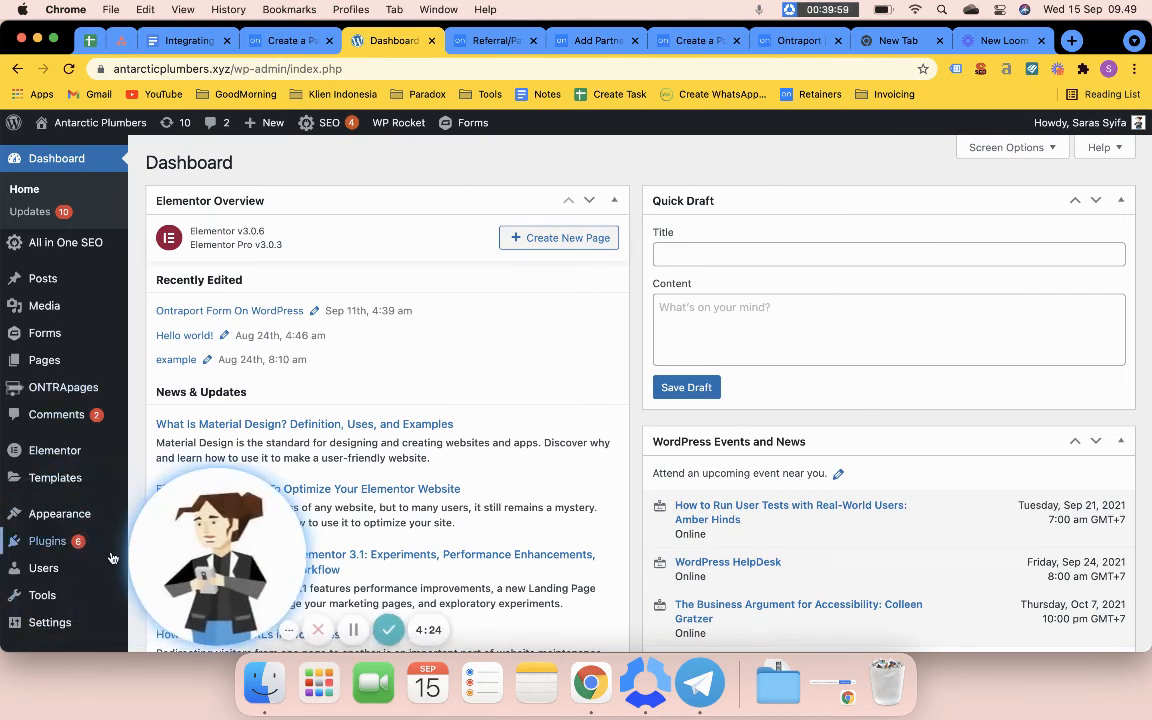
scroll(112, 557, "down", 3)
mouse_move(48, 527)
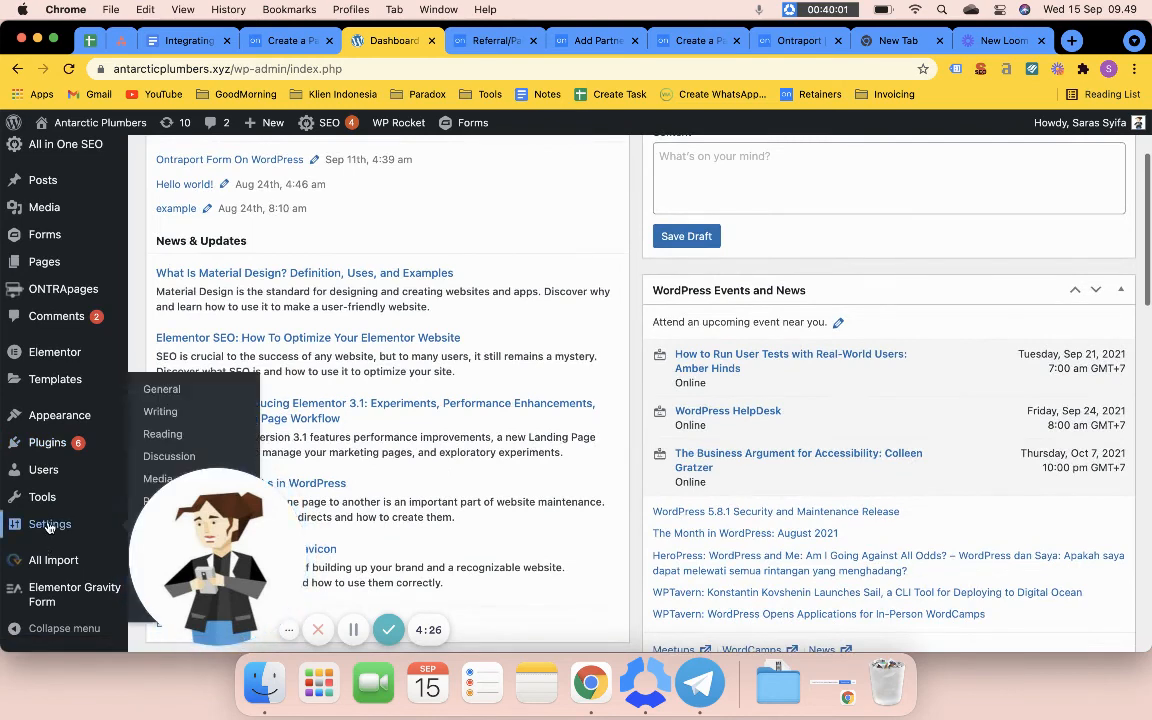
left_click_drag(148, 486, 319, 487)
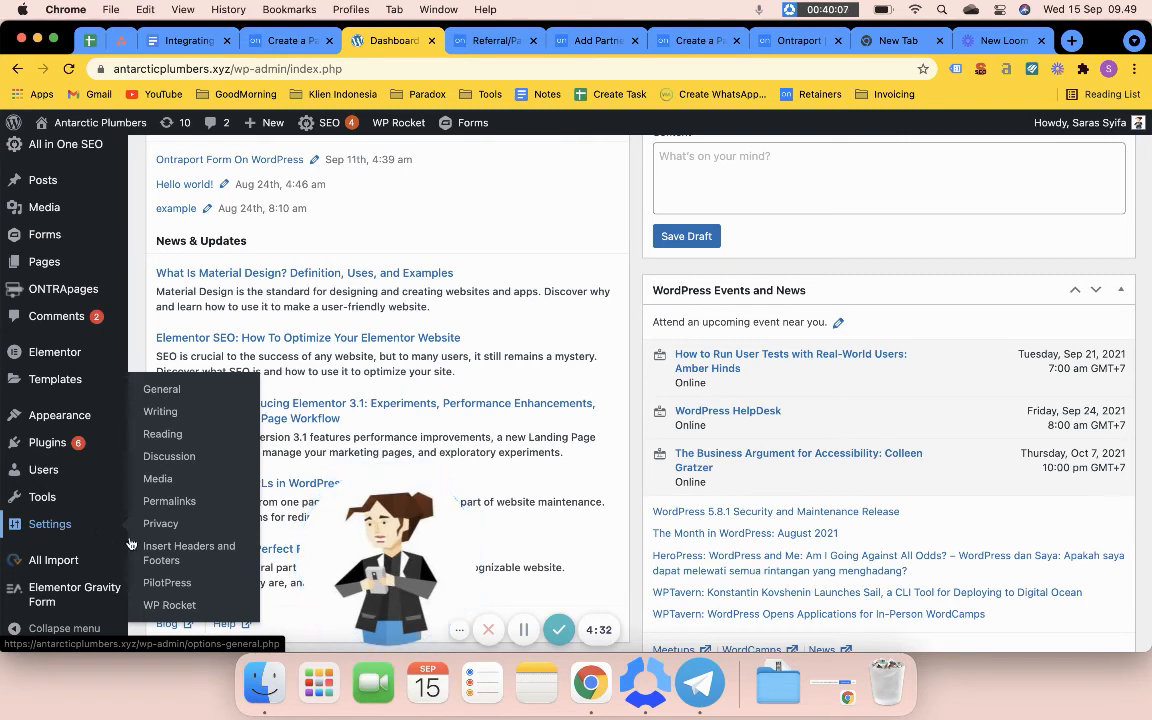
left_click(190, 583)
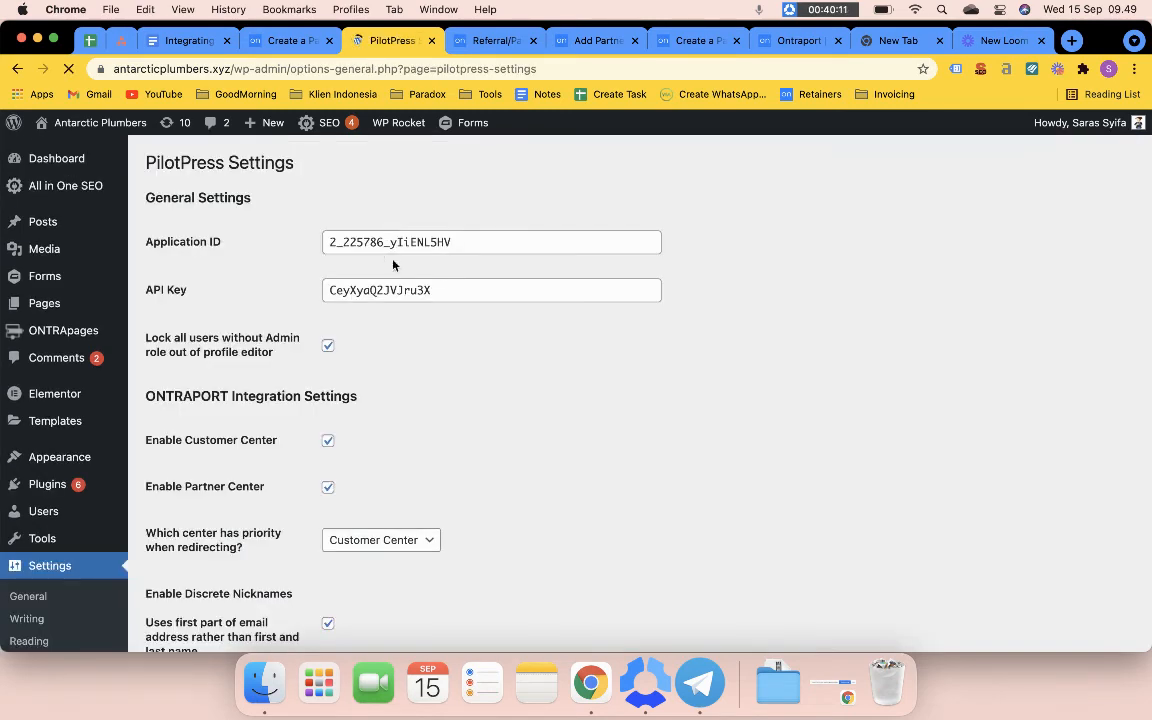
Check that the Partner Center is enabled in the PilotPress integration settings and save the settings
scroll(440, 362, "down", 3)
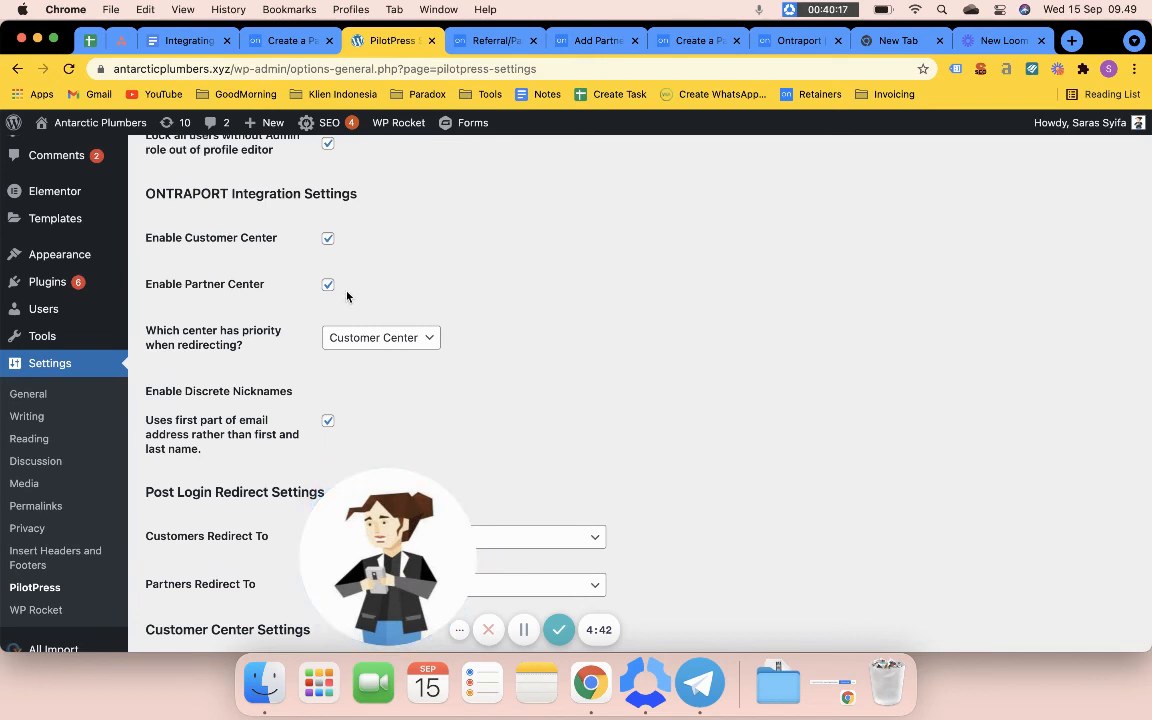
left_click_drag(382, 526, 72, 524)
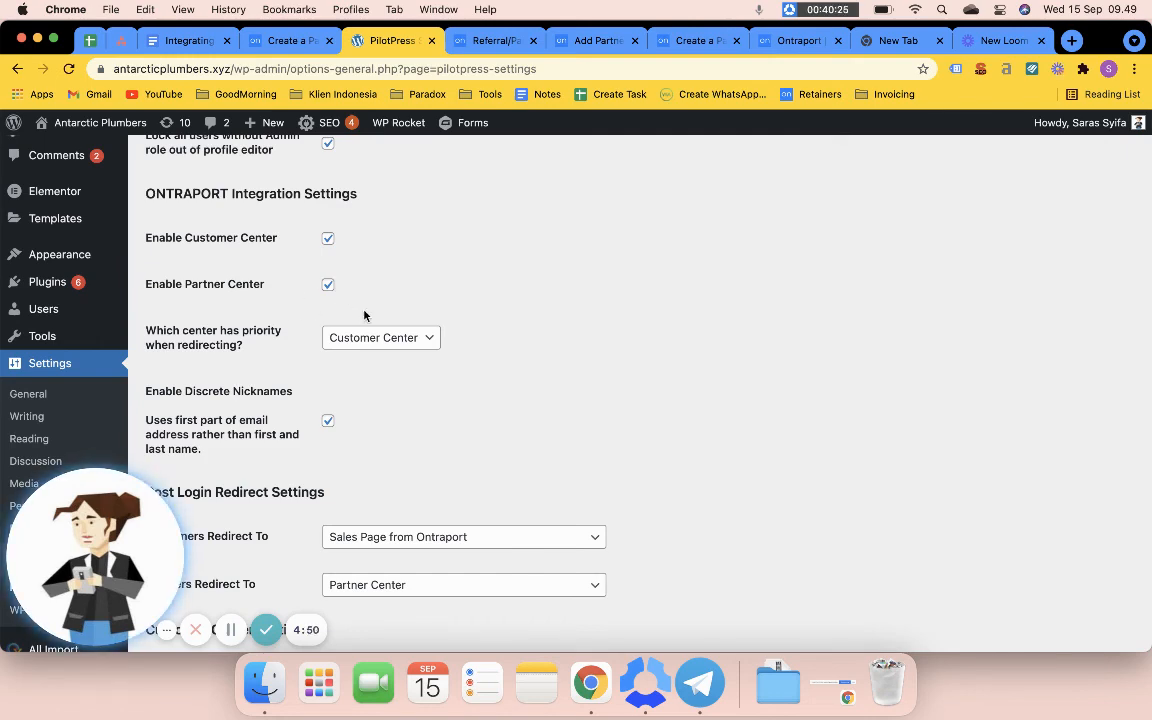
scroll(364, 315, "down", 10)
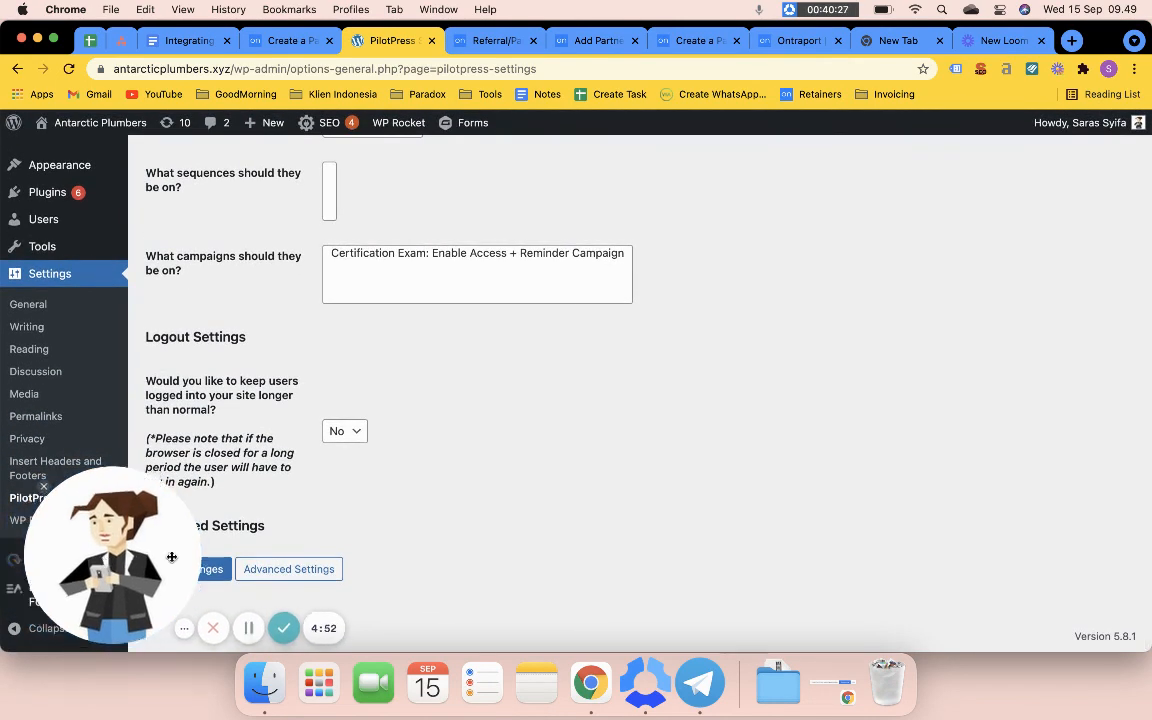
left_click_drag(172, 557, 550, 549)
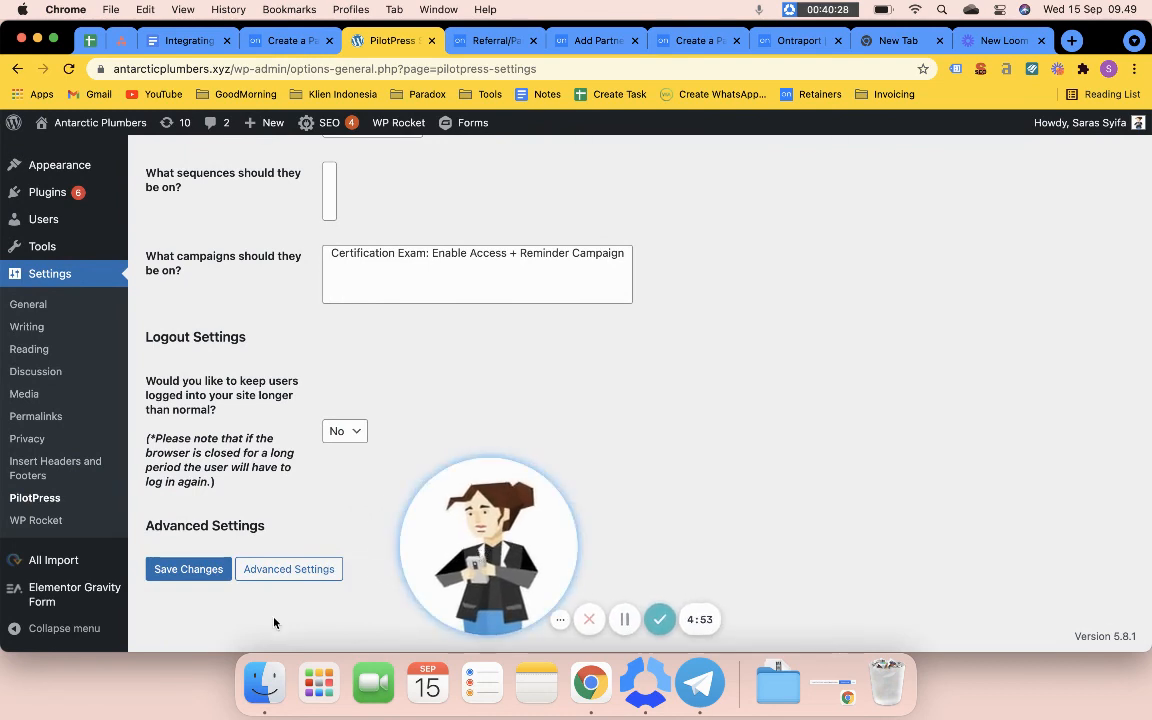
left_click(192, 568)
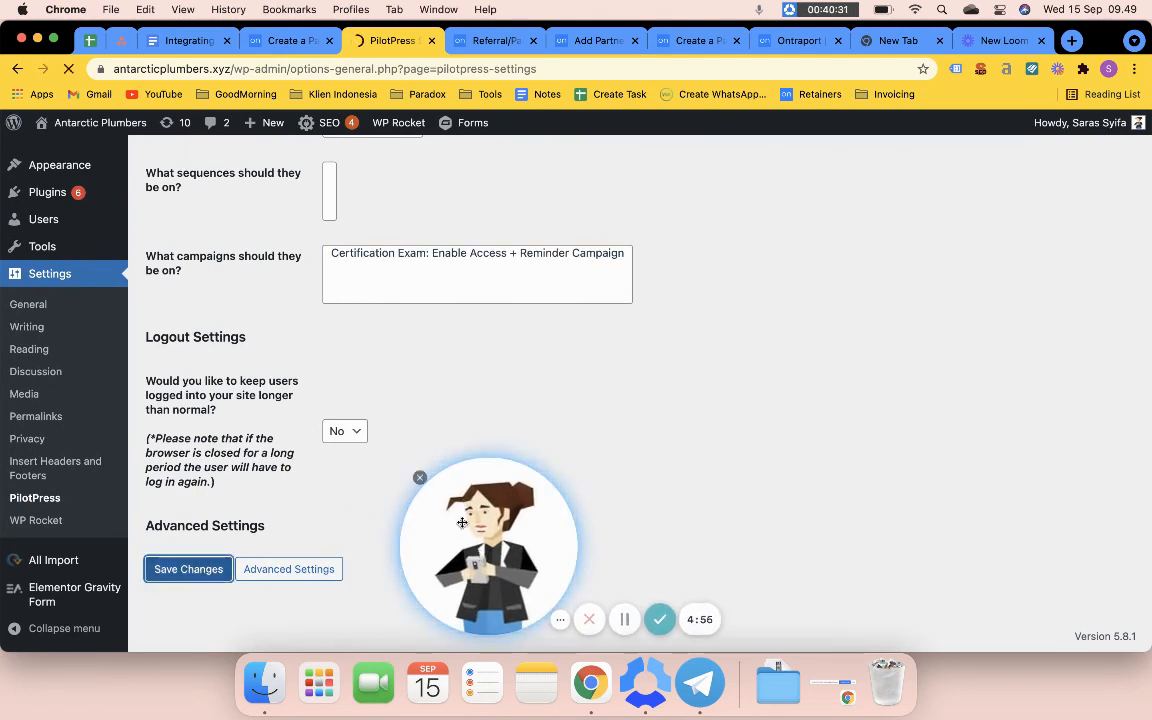
left_click_drag(462, 522, 100, 528)
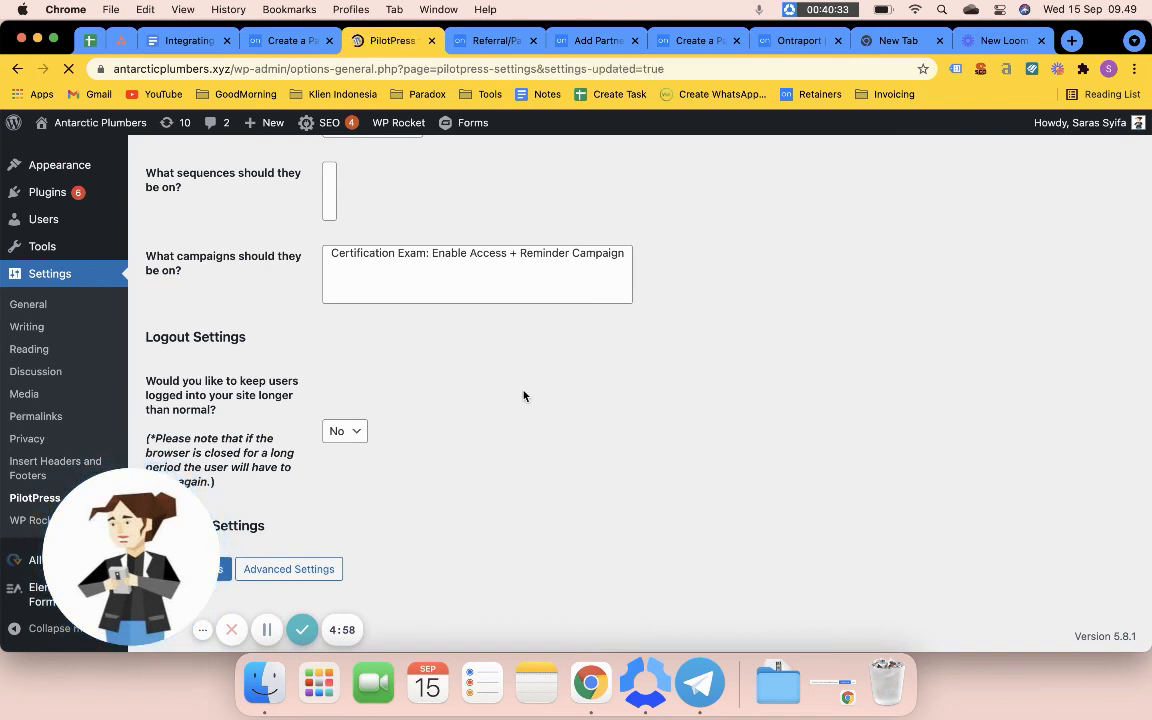